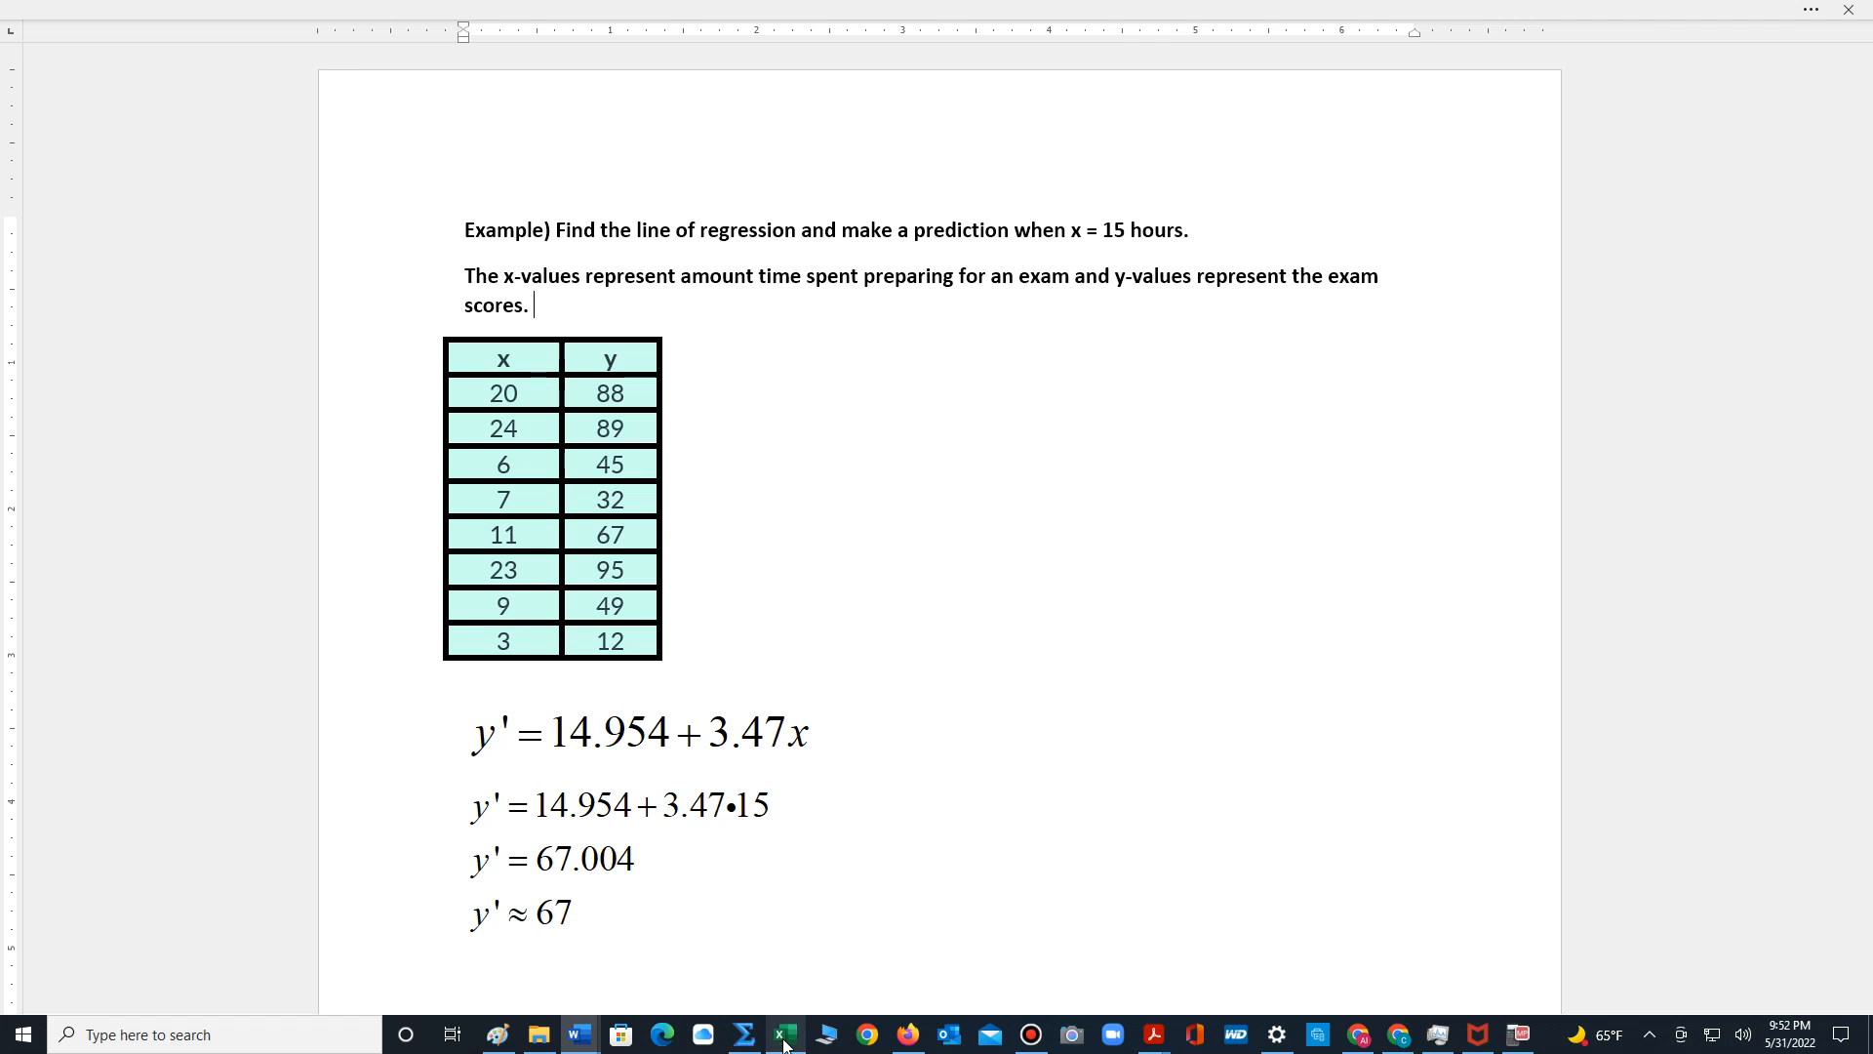
# - Switch to the Excel workbook and clear the a and b results in cells E6 and E7
pyautogui.click(786, 1036)
pyautogui.click(450, 482)
pyautogui.doubleClick(450, 482)
pyautogui.moveTo(656, 483); pyautogui.dragTo(371, 486)
pyautogui.press('BackSpace')
pyautogui.click(429, 511)
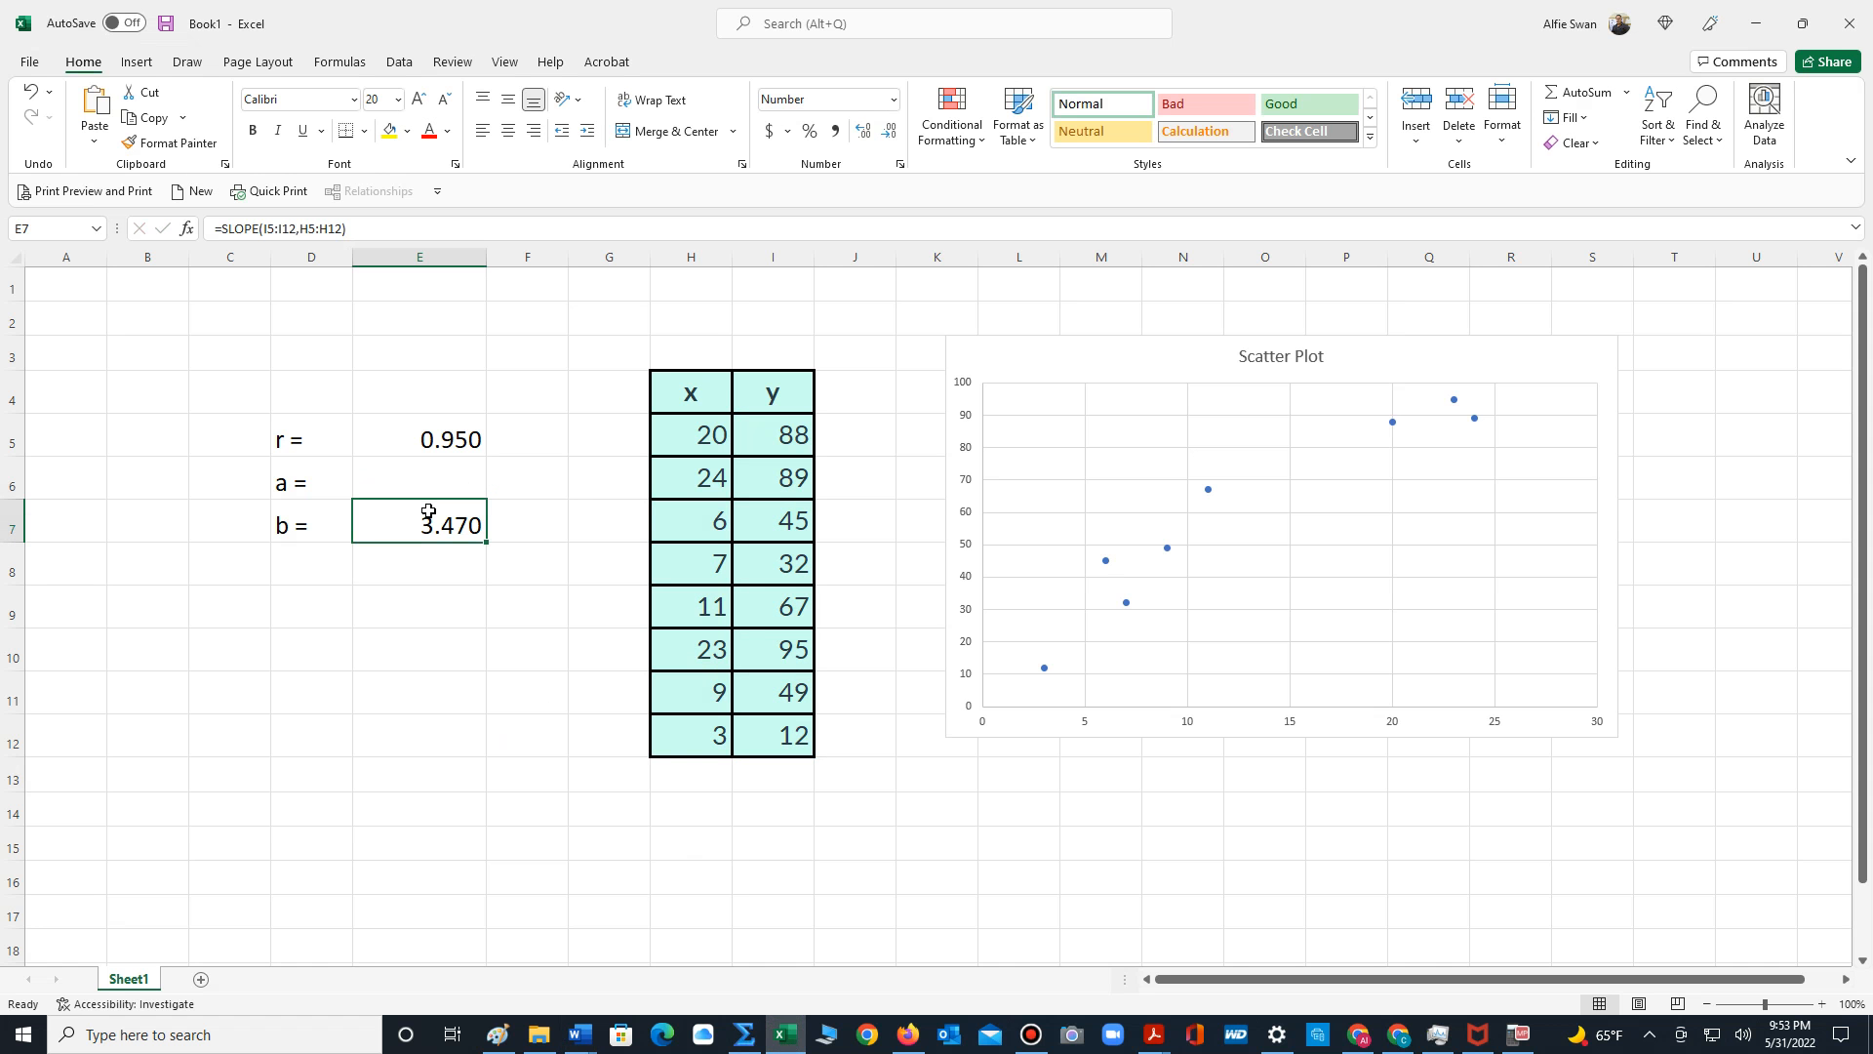
pyautogui.press('BackSpace')
pyautogui.click(493, 639)
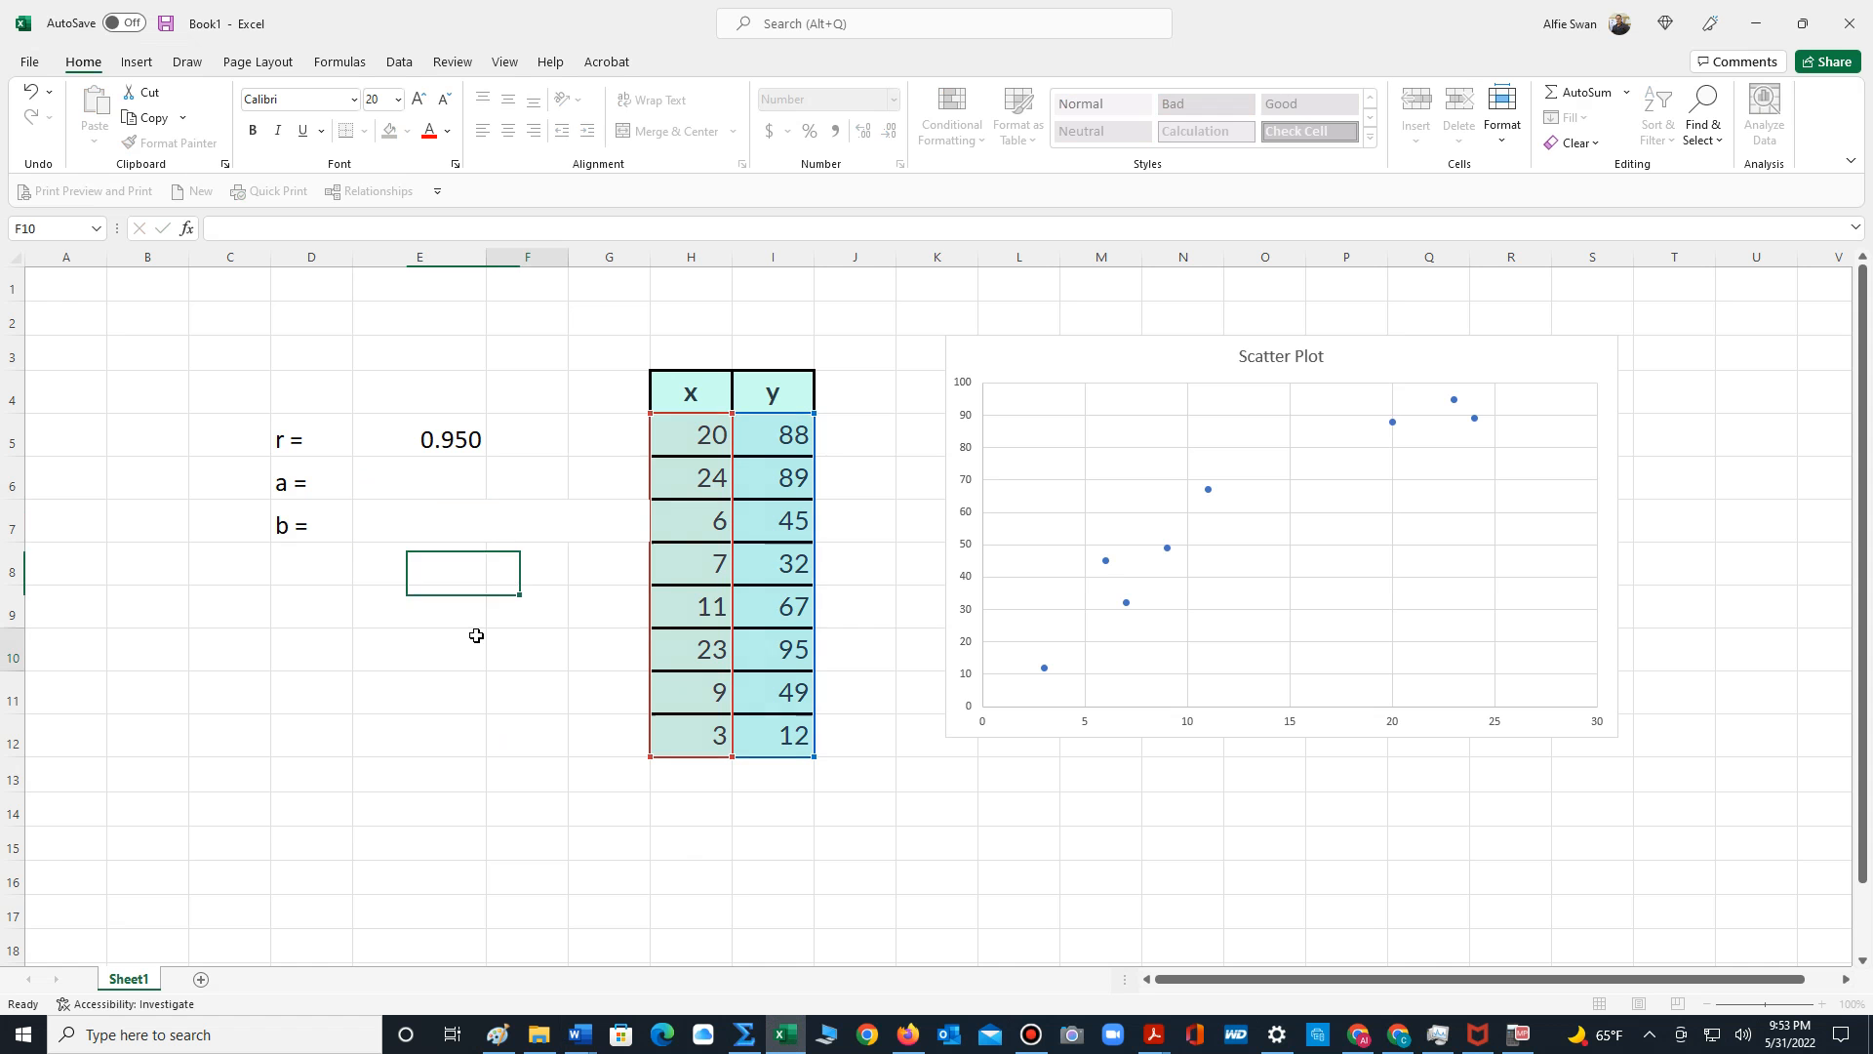
# - Calculate a in cell E6 with the formula =INTERCEPT(I5:I12,H5:H12)
pyautogui.click(419, 488)
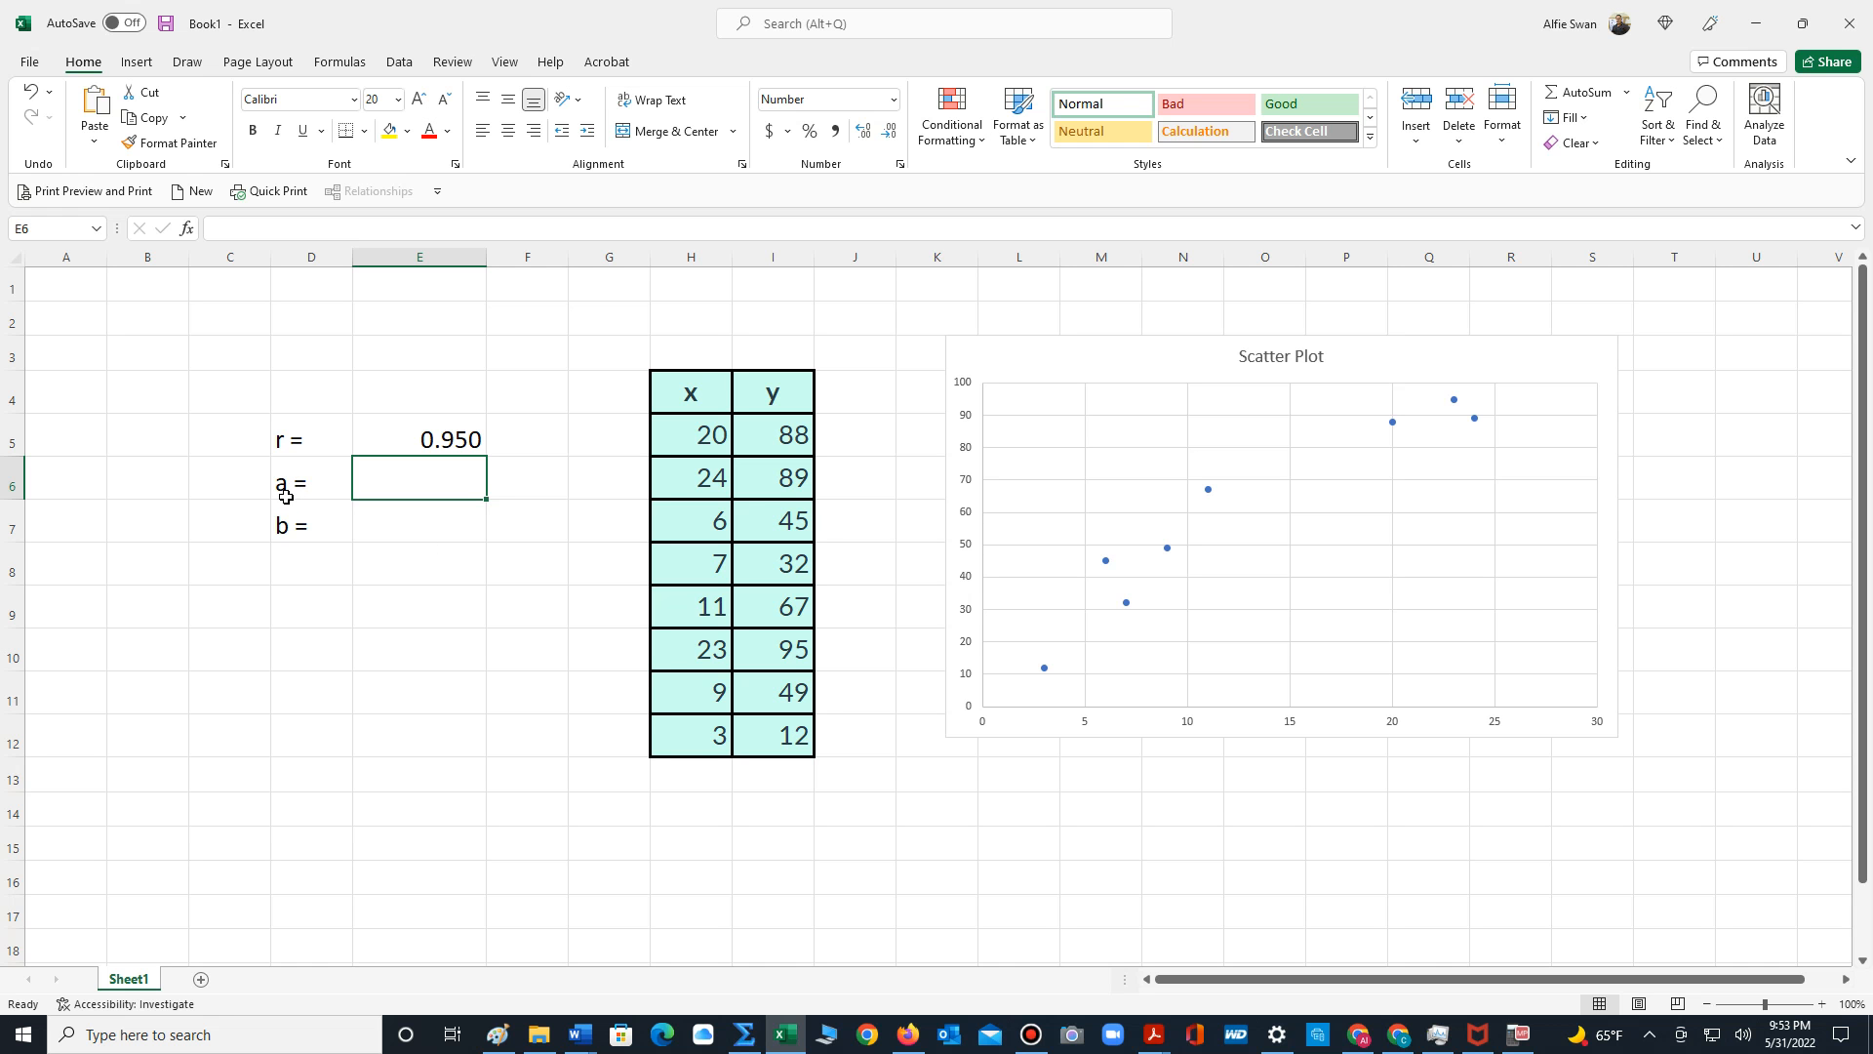
pyautogui.write('=in')
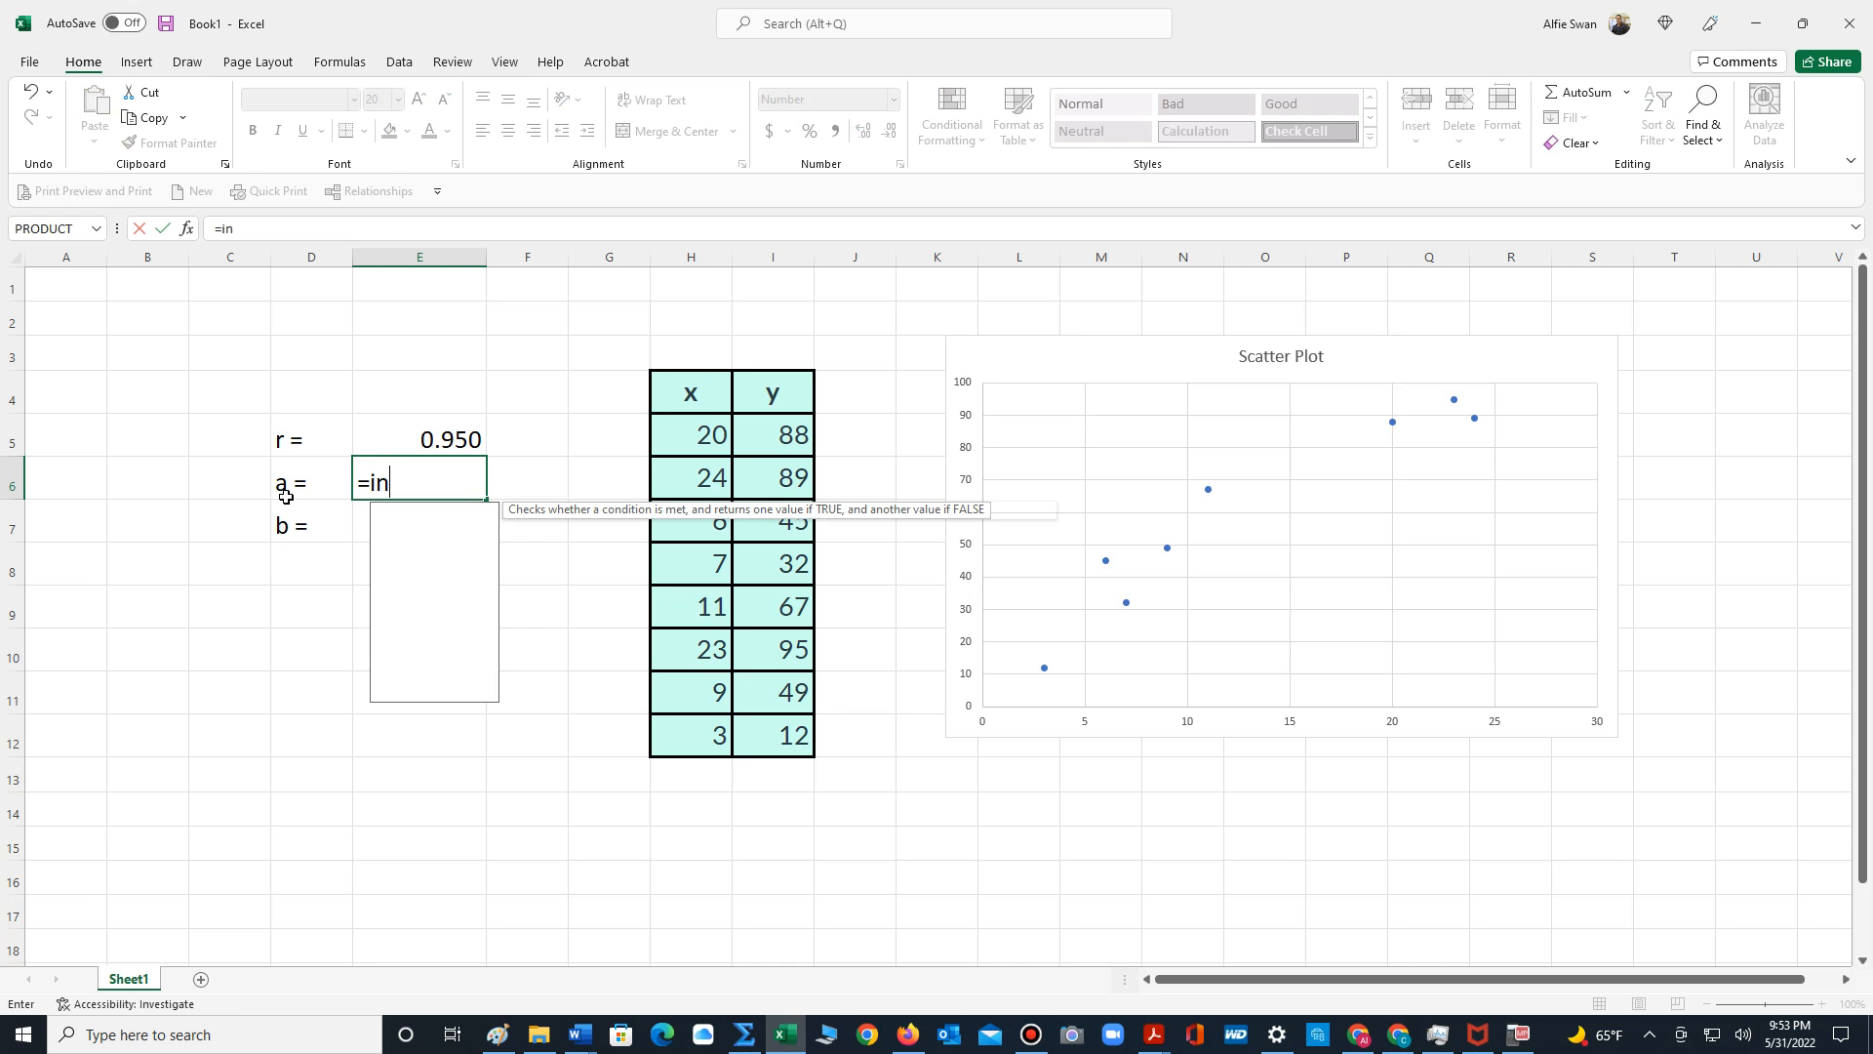
pyautogui.write('tercept')
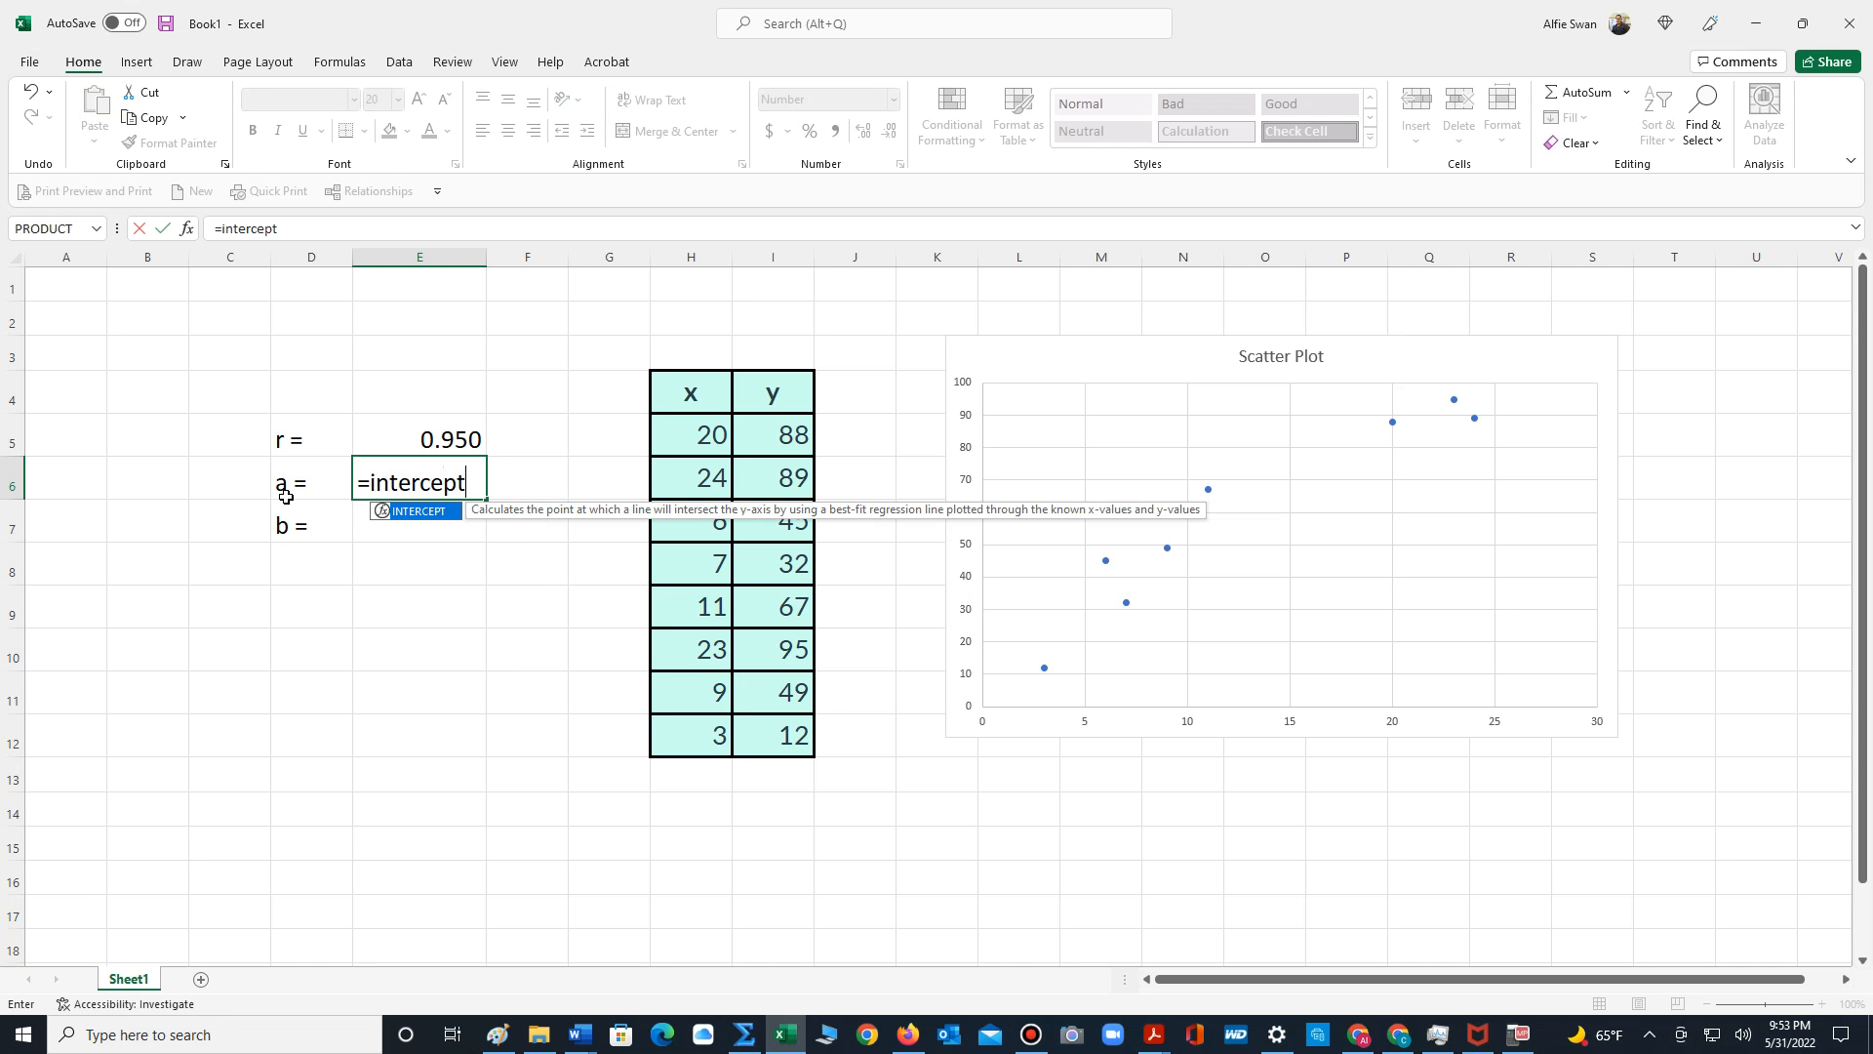
pyautogui.write('(')
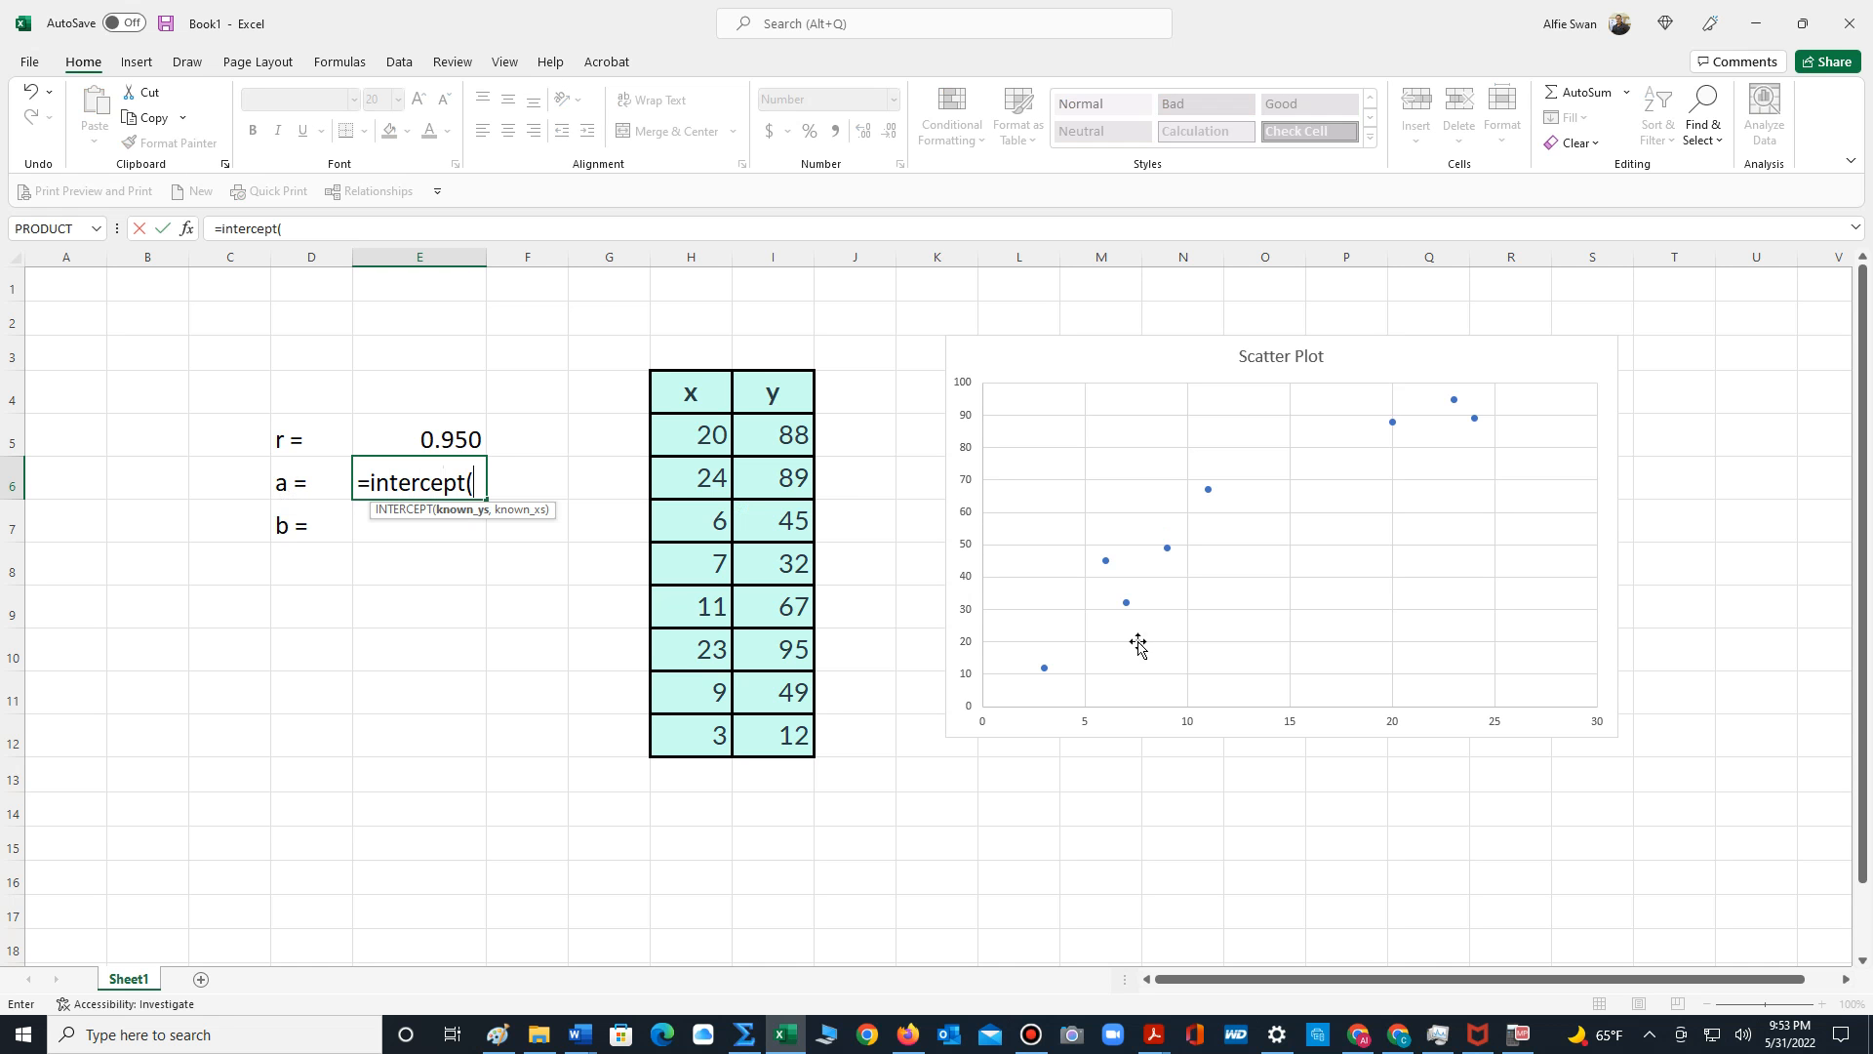
pyautogui.moveTo(784, 433); pyautogui.dragTo(788, 733)
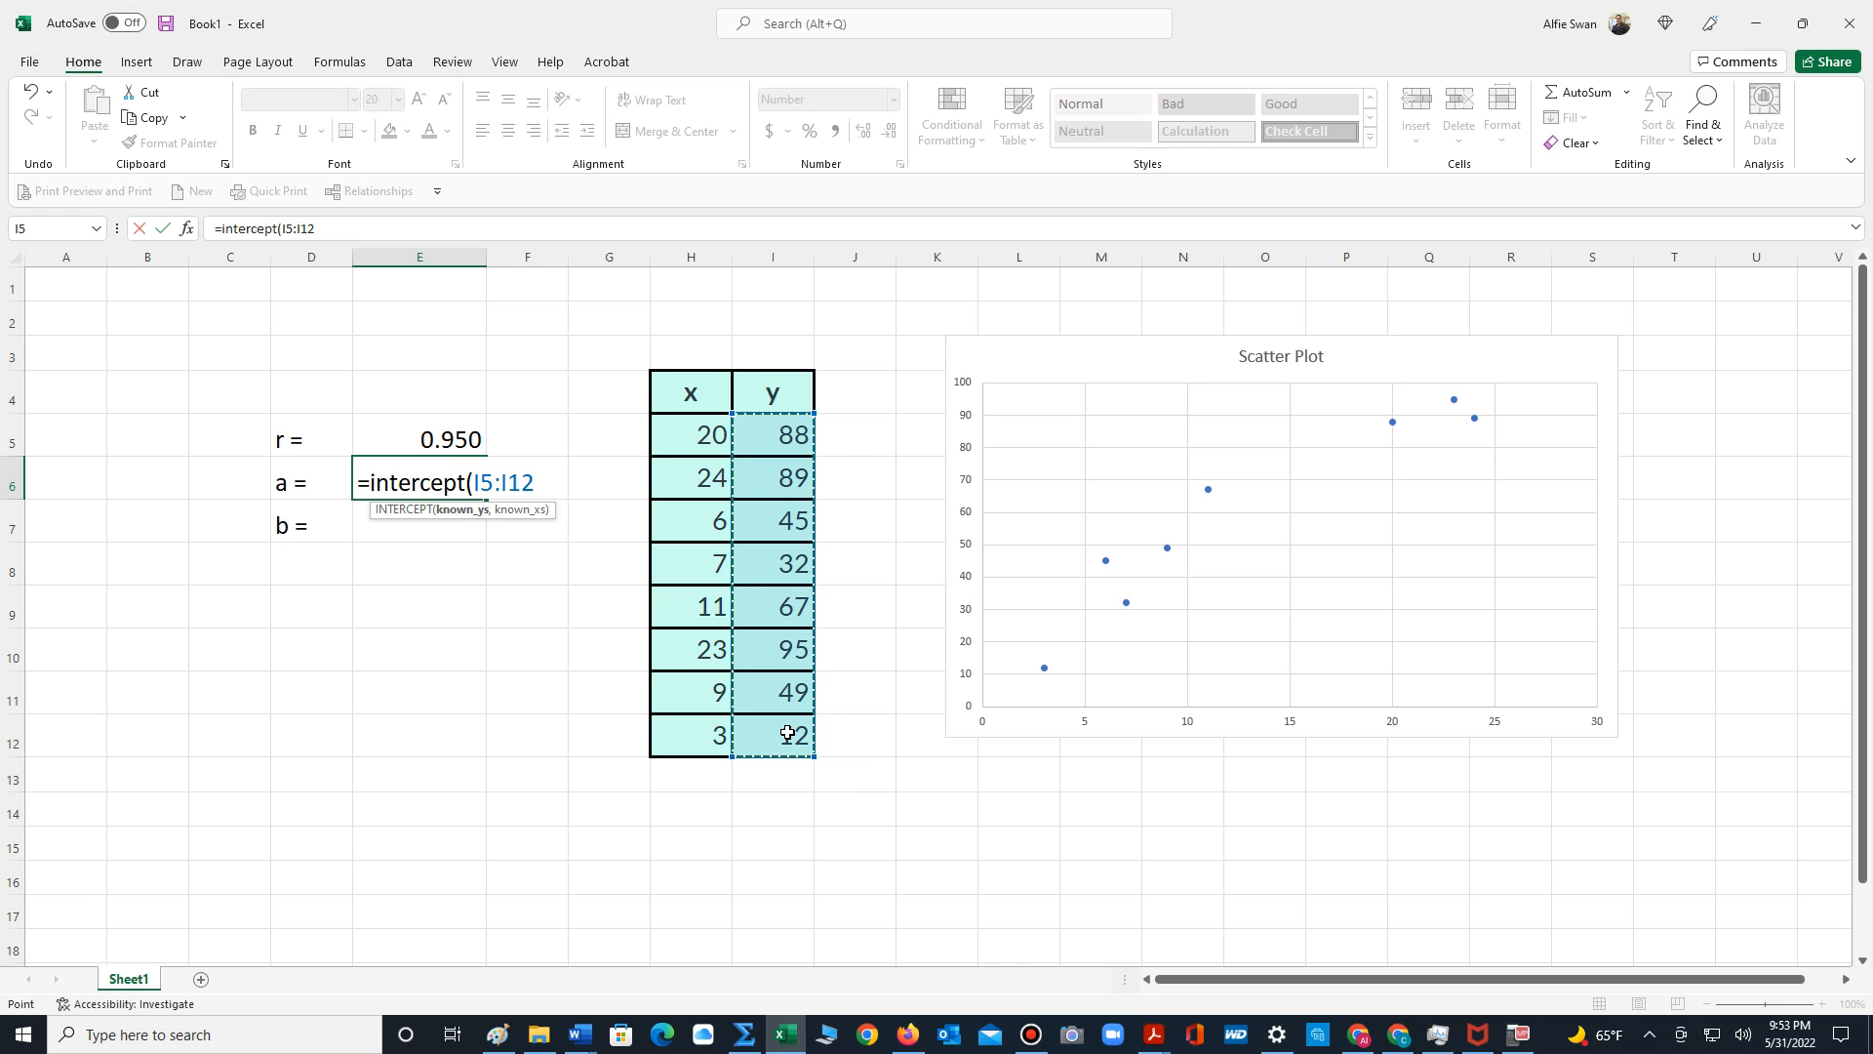
pyautogui.write(',')
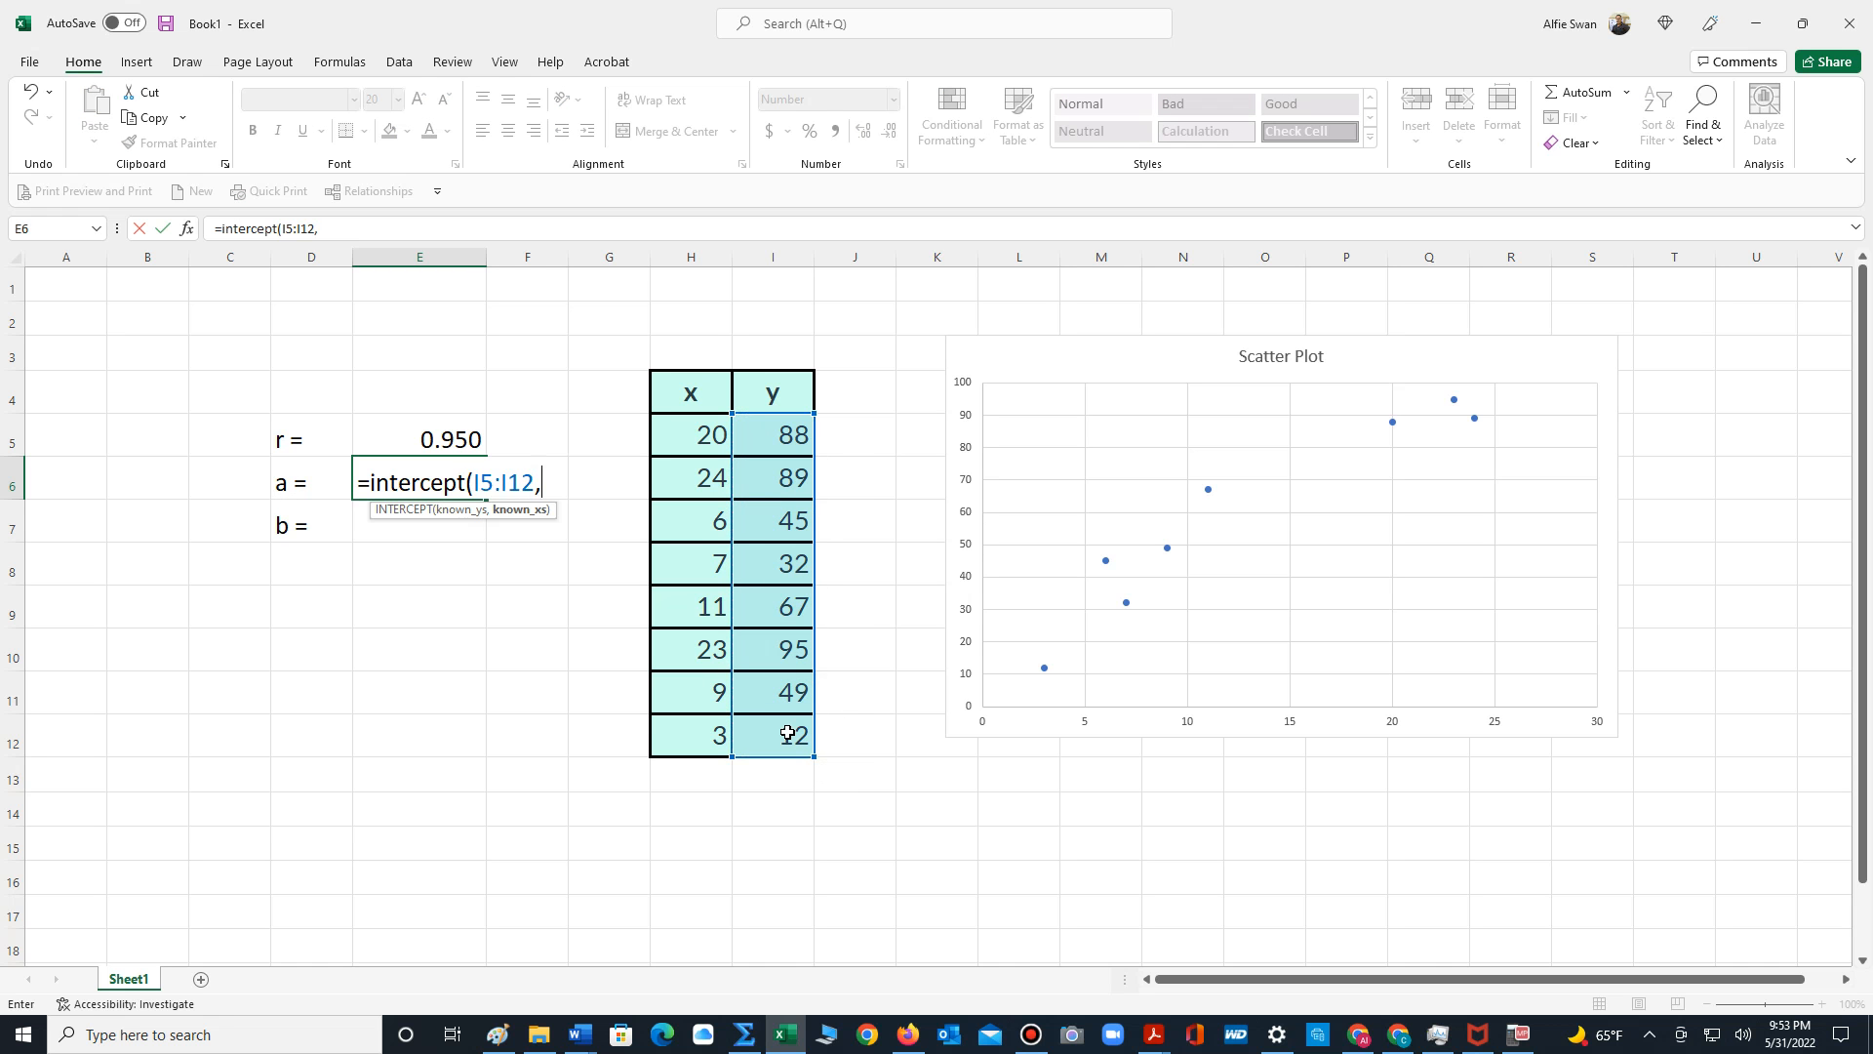
pyautogui.moveTo(707, 434); pyautogui.dragTo(692, 720)
pyautogui.write(')')
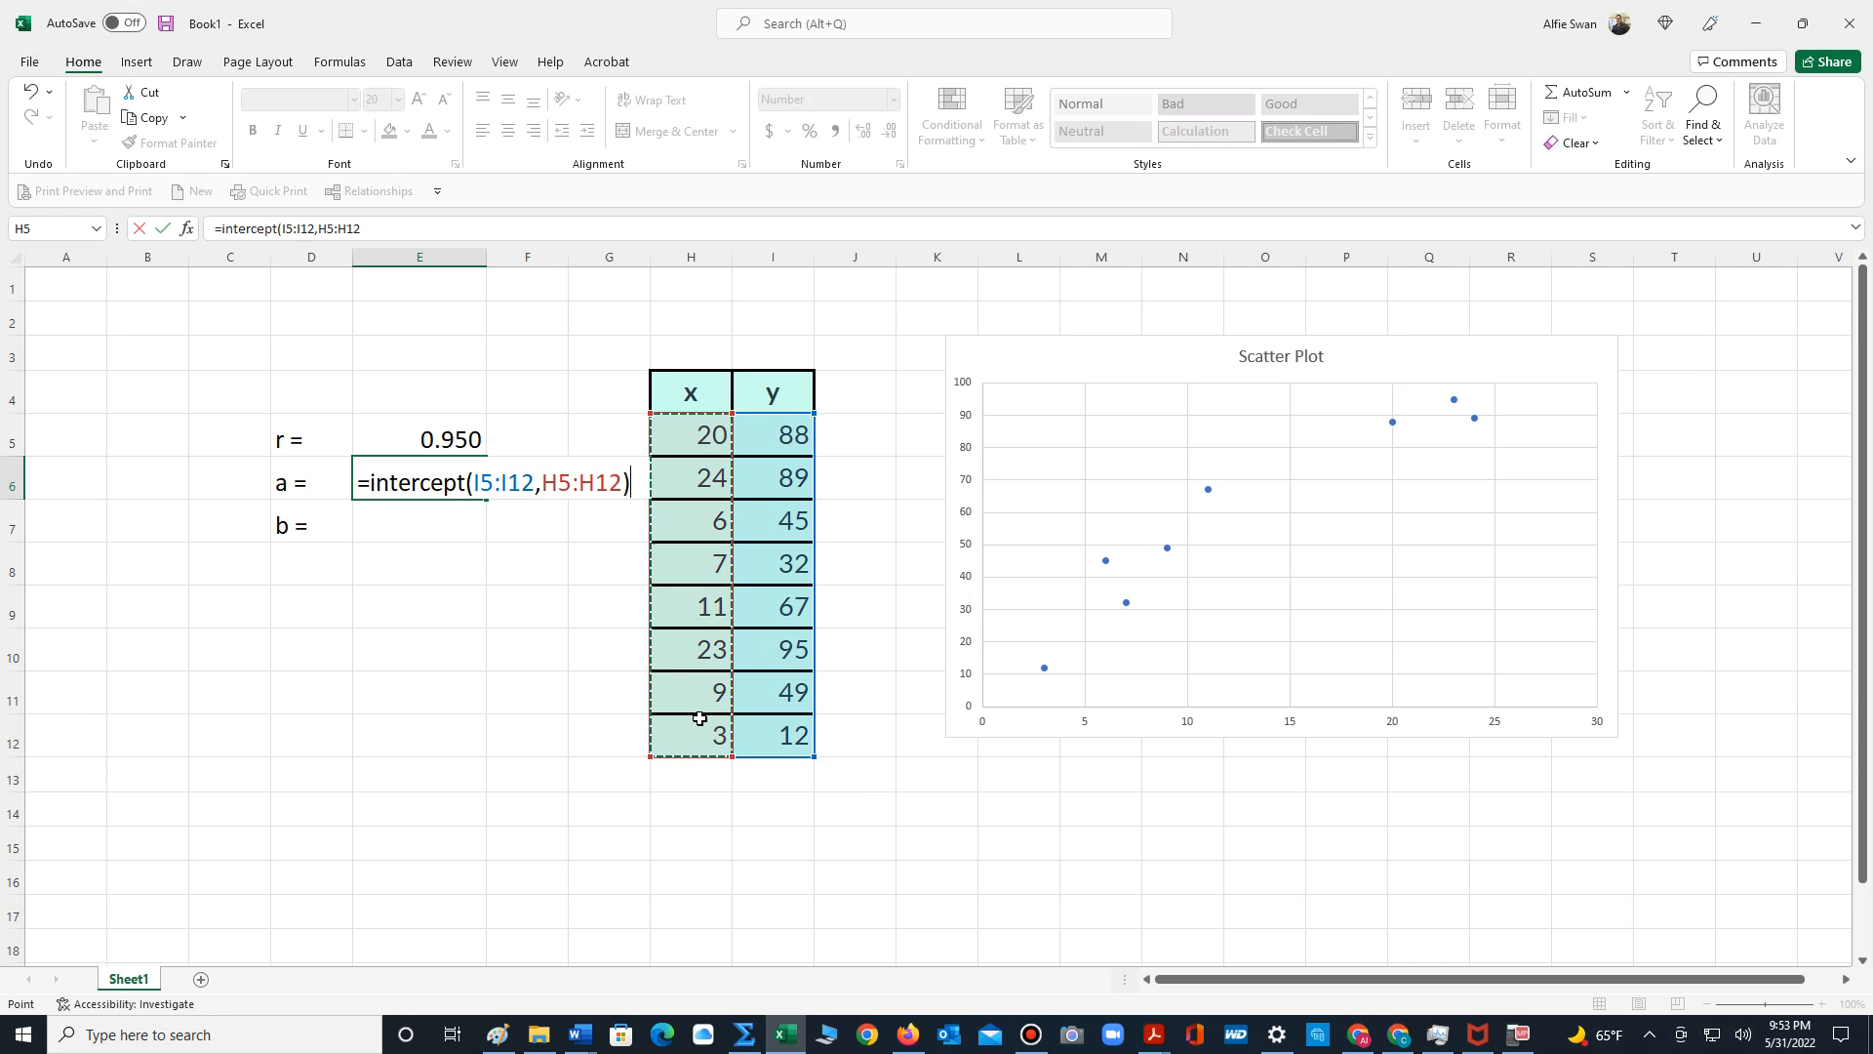
pyautogui.press('Return')
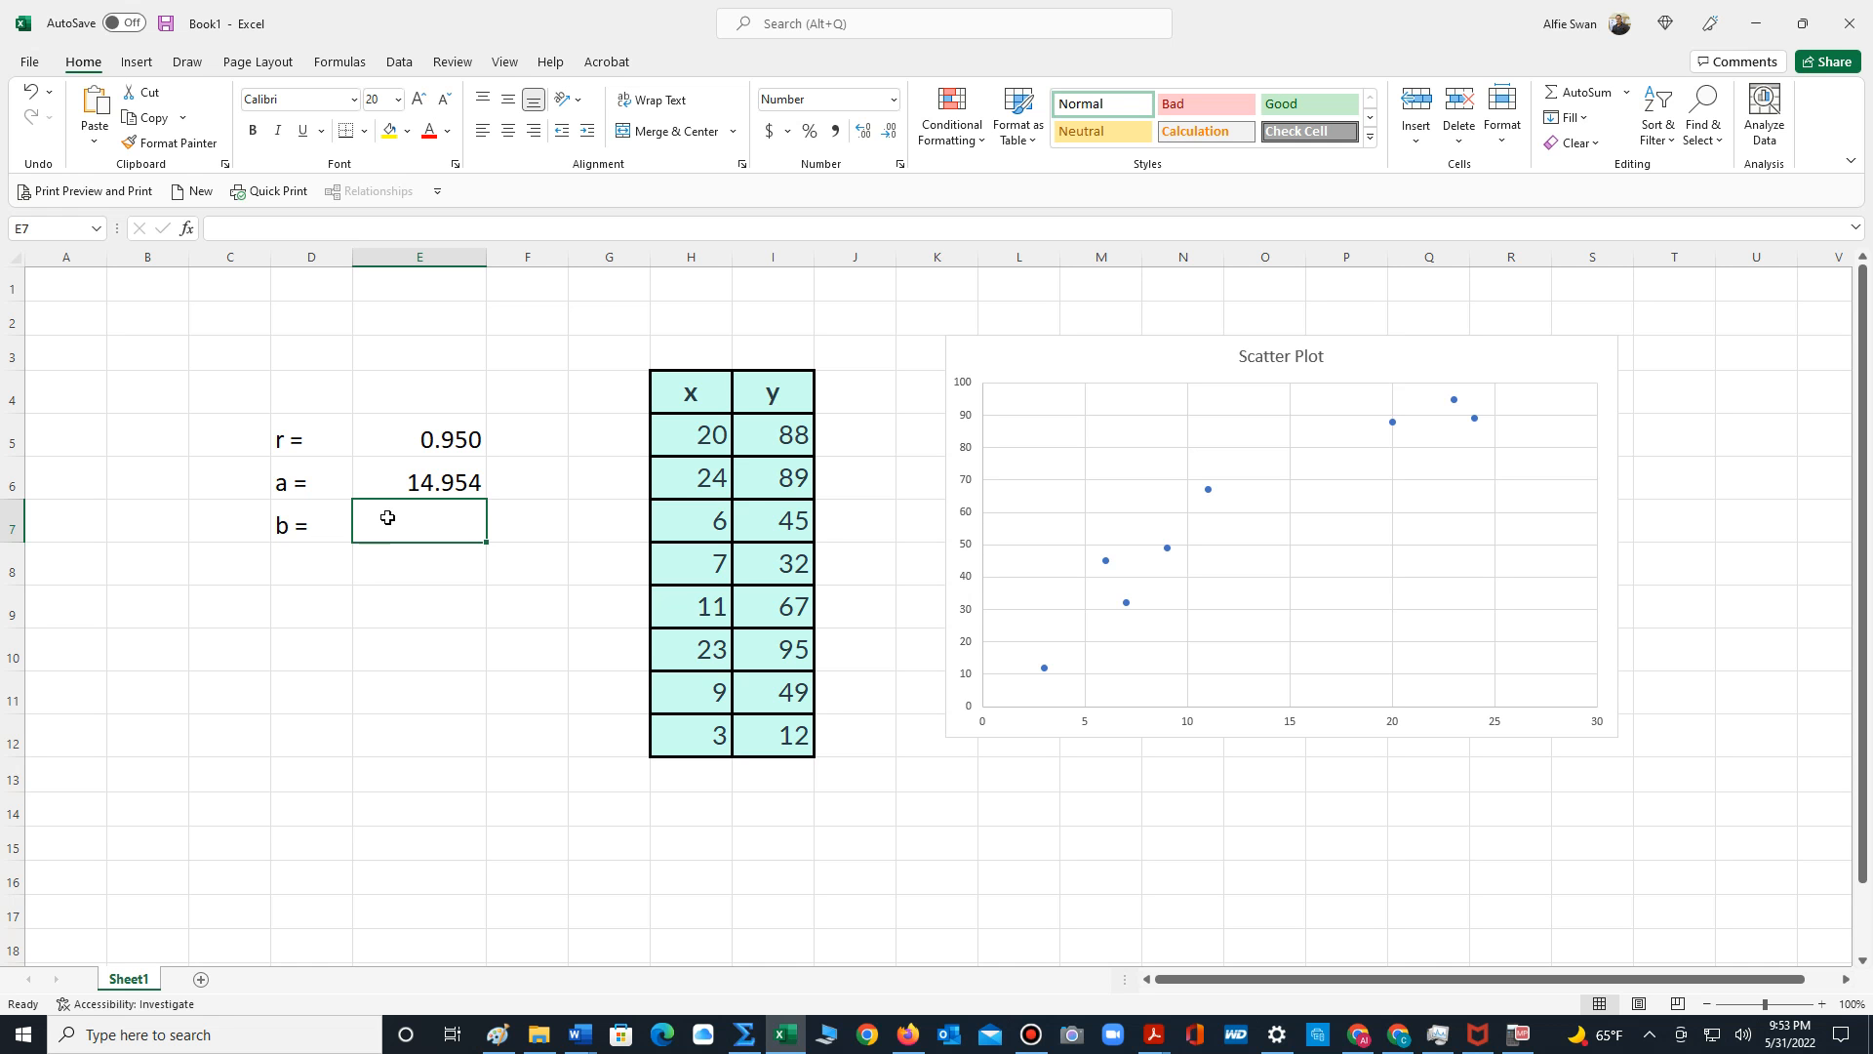
# - Calculate b in cell E7 with the formula =SLOPE(I5:I12,H5:H12)
pyautogui.write('=')
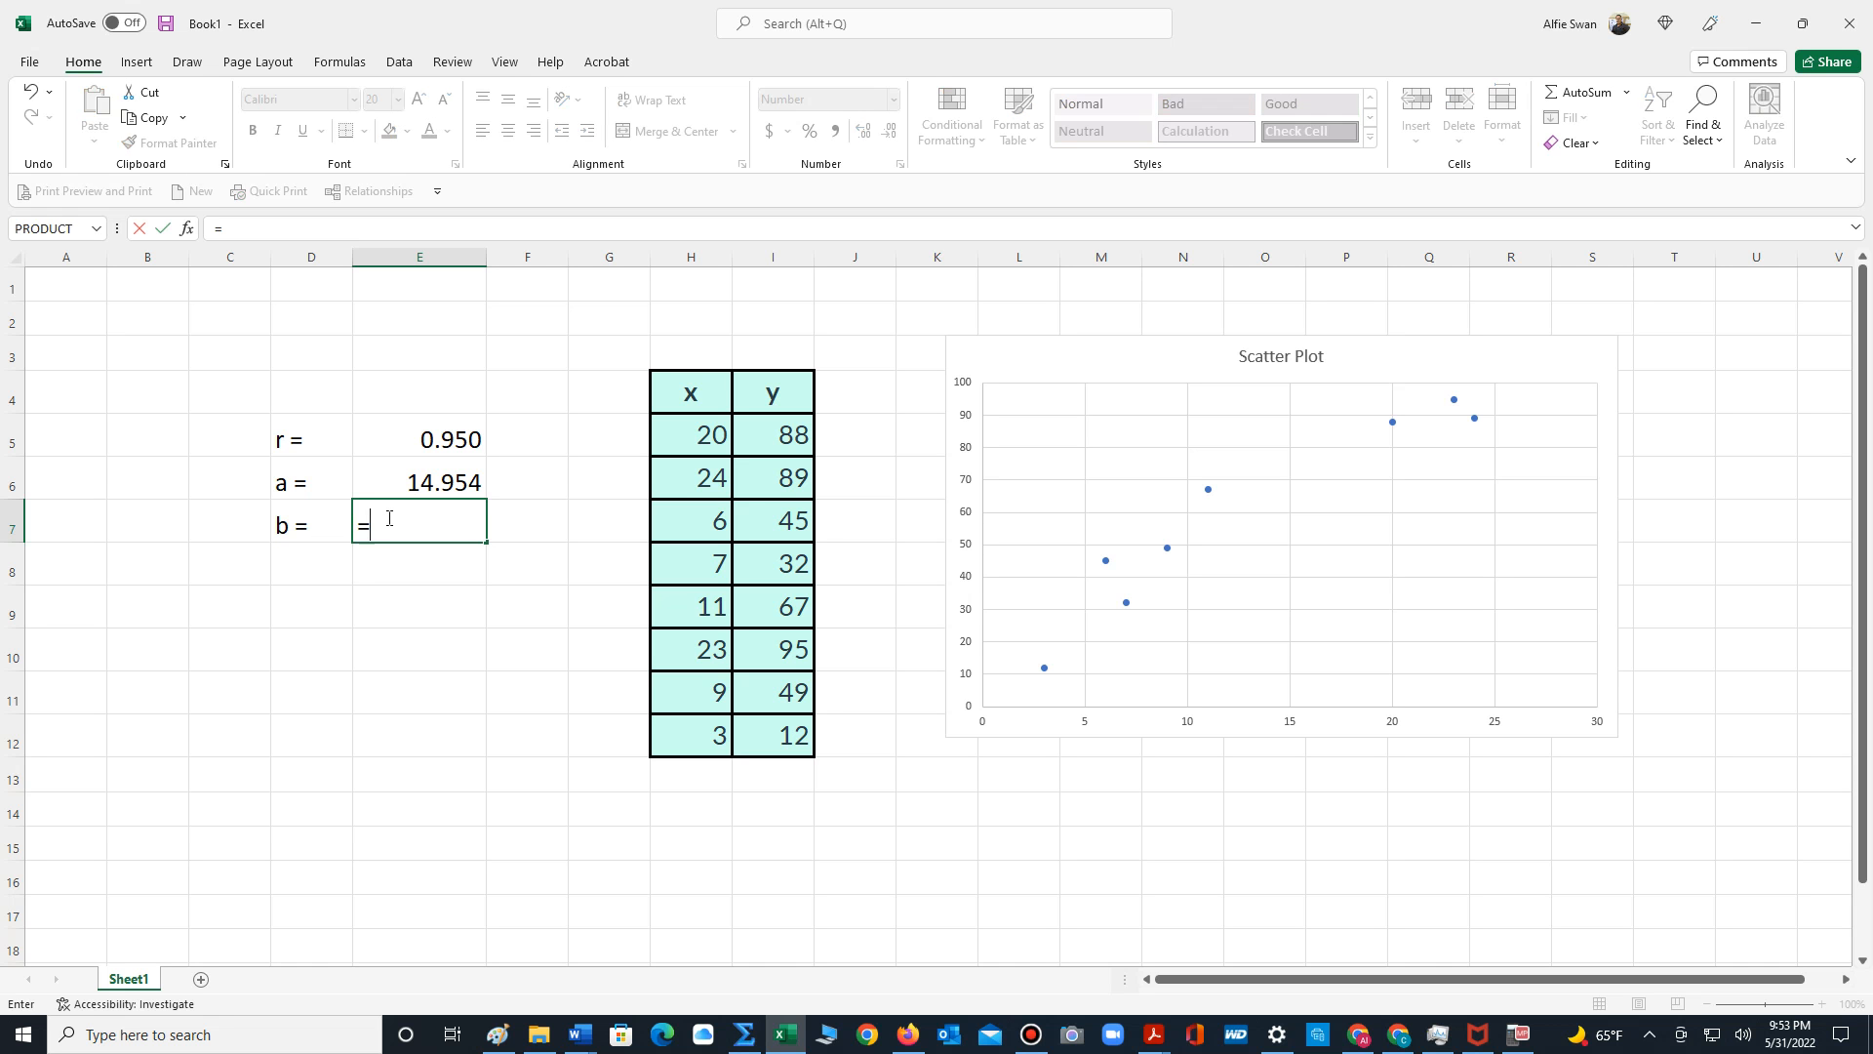
pyautogui.write('slope')
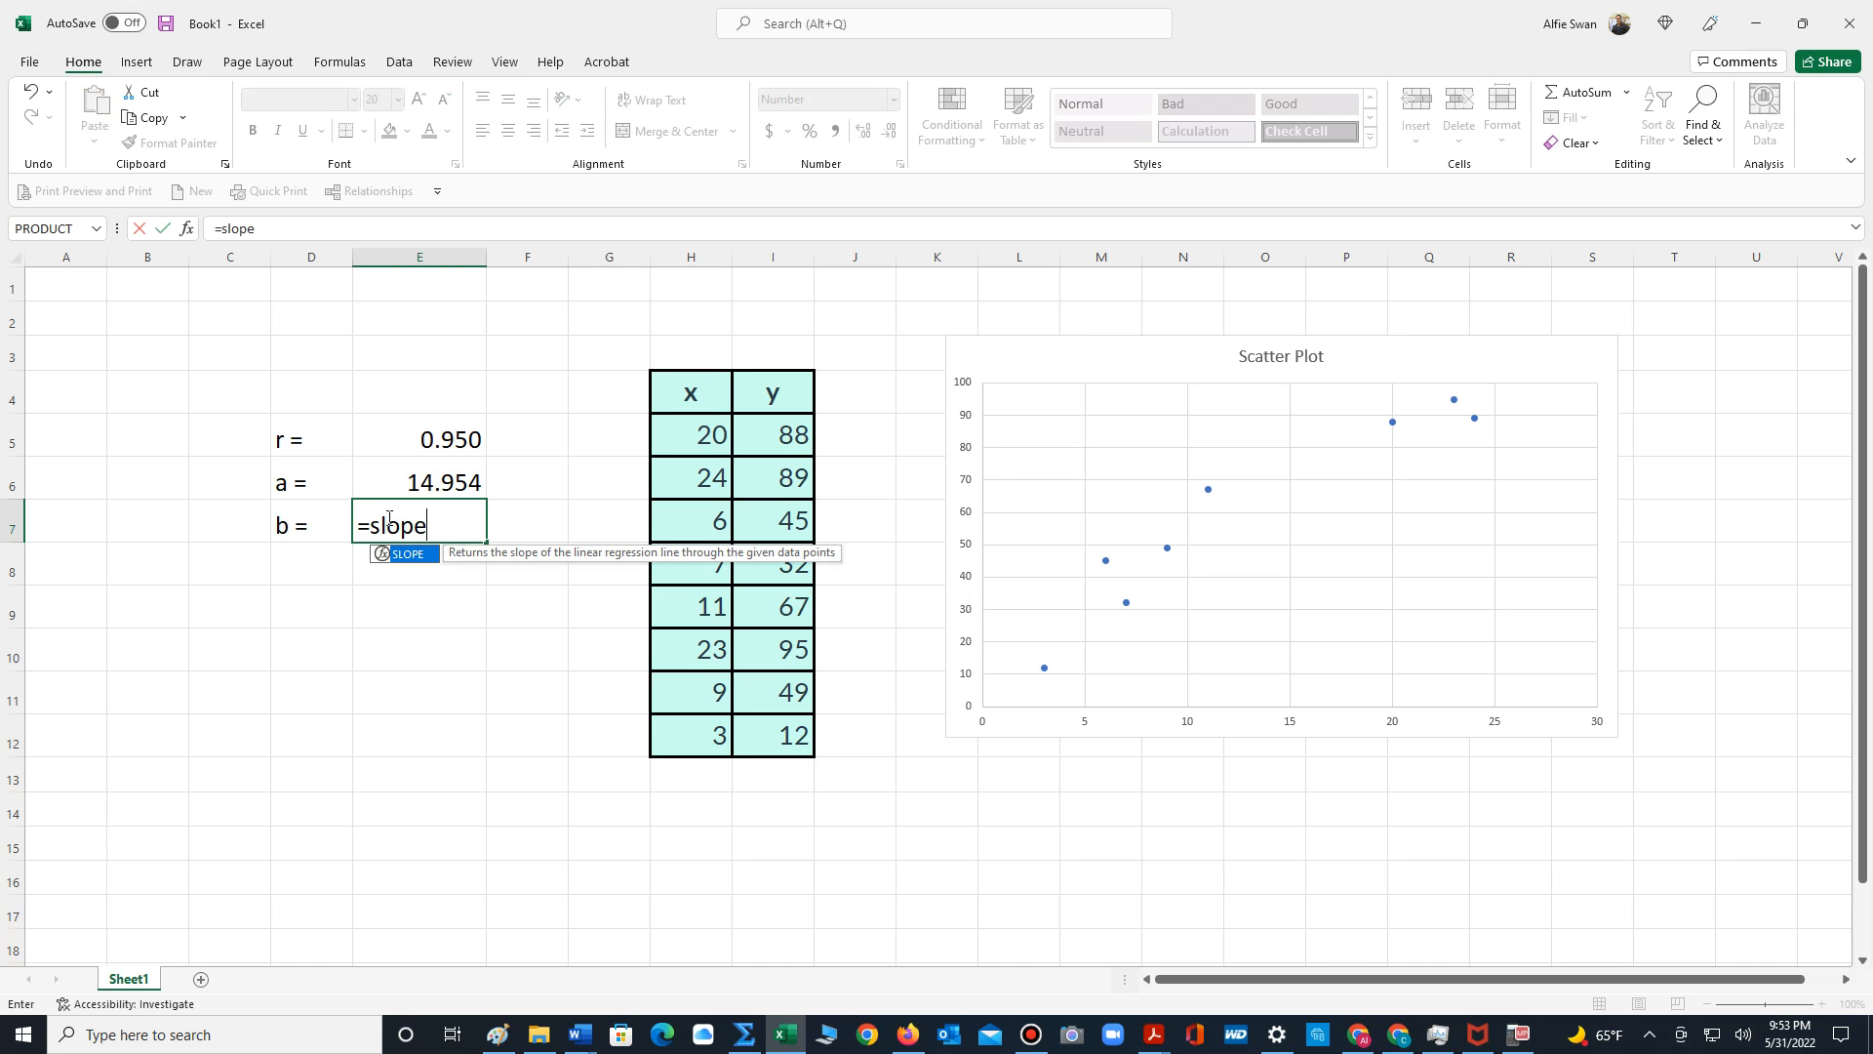
pyautogui.write('(')
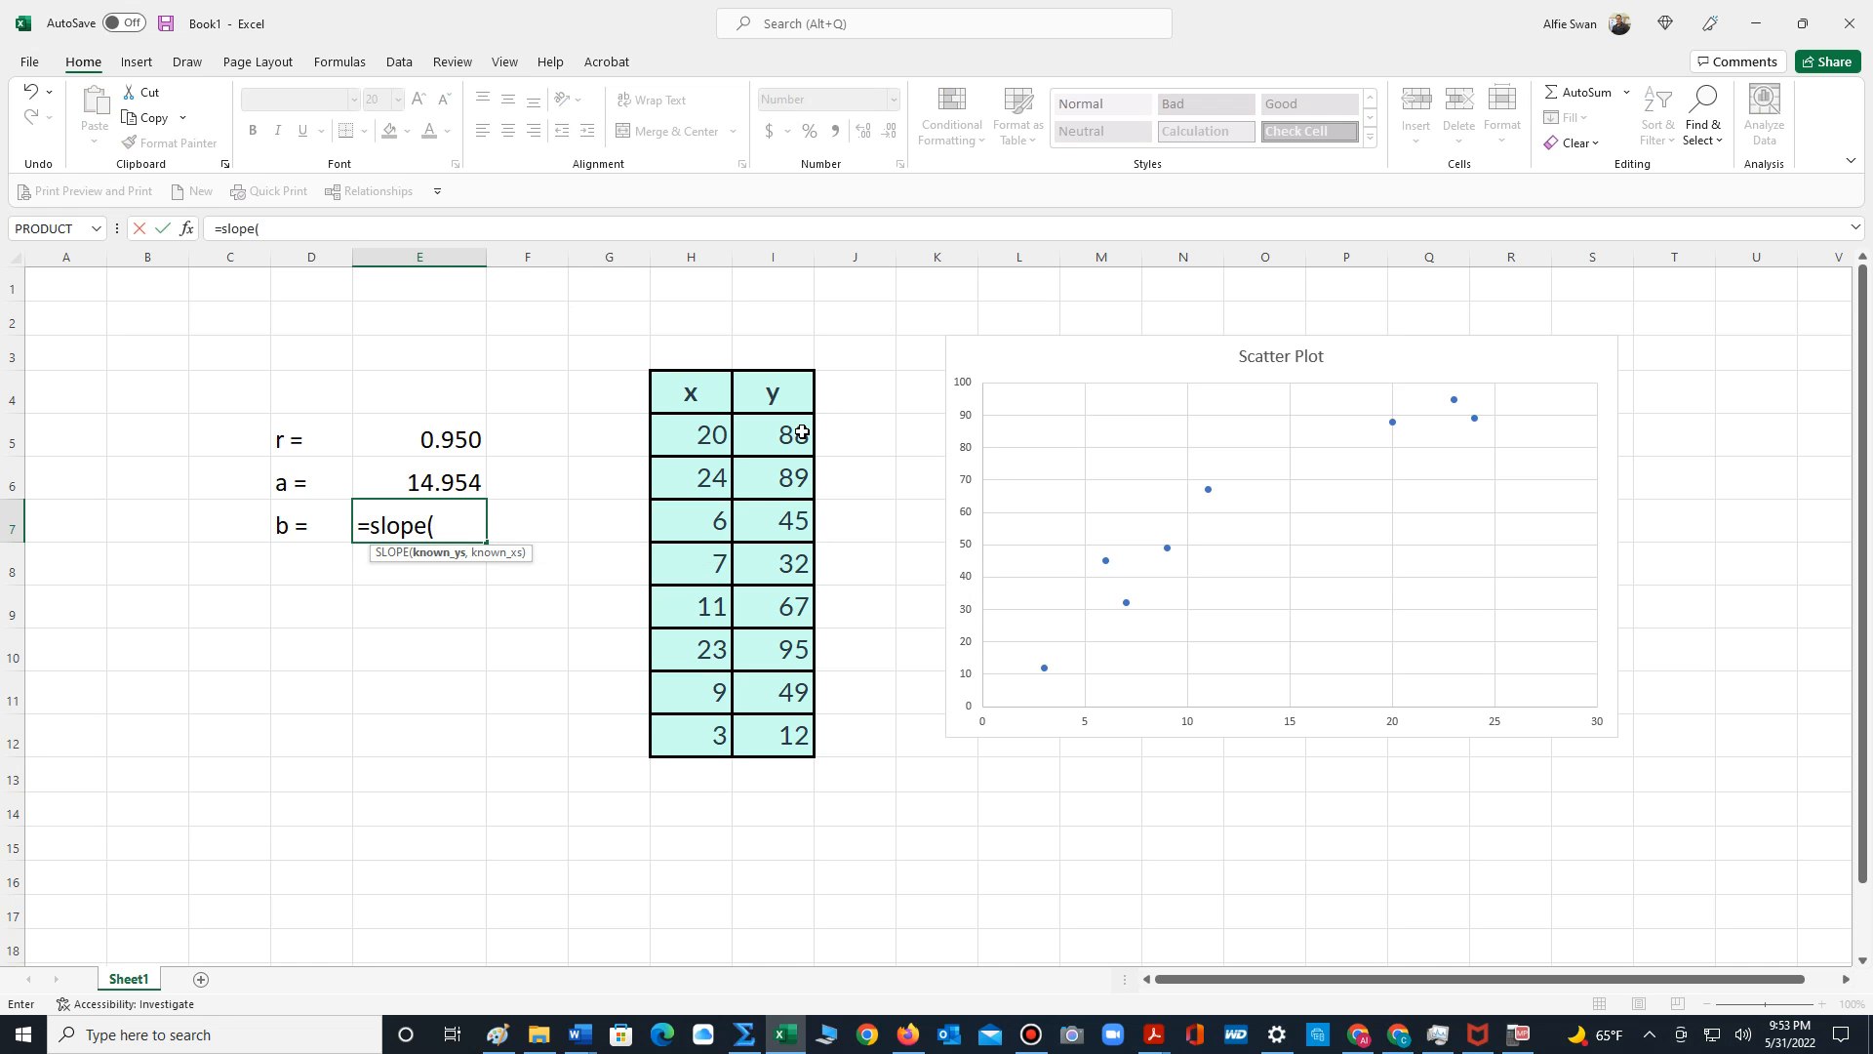
pyautogui.moveTo(800, 434); pyautogui.dragTo(788, 720)
pyautogui.write(',')
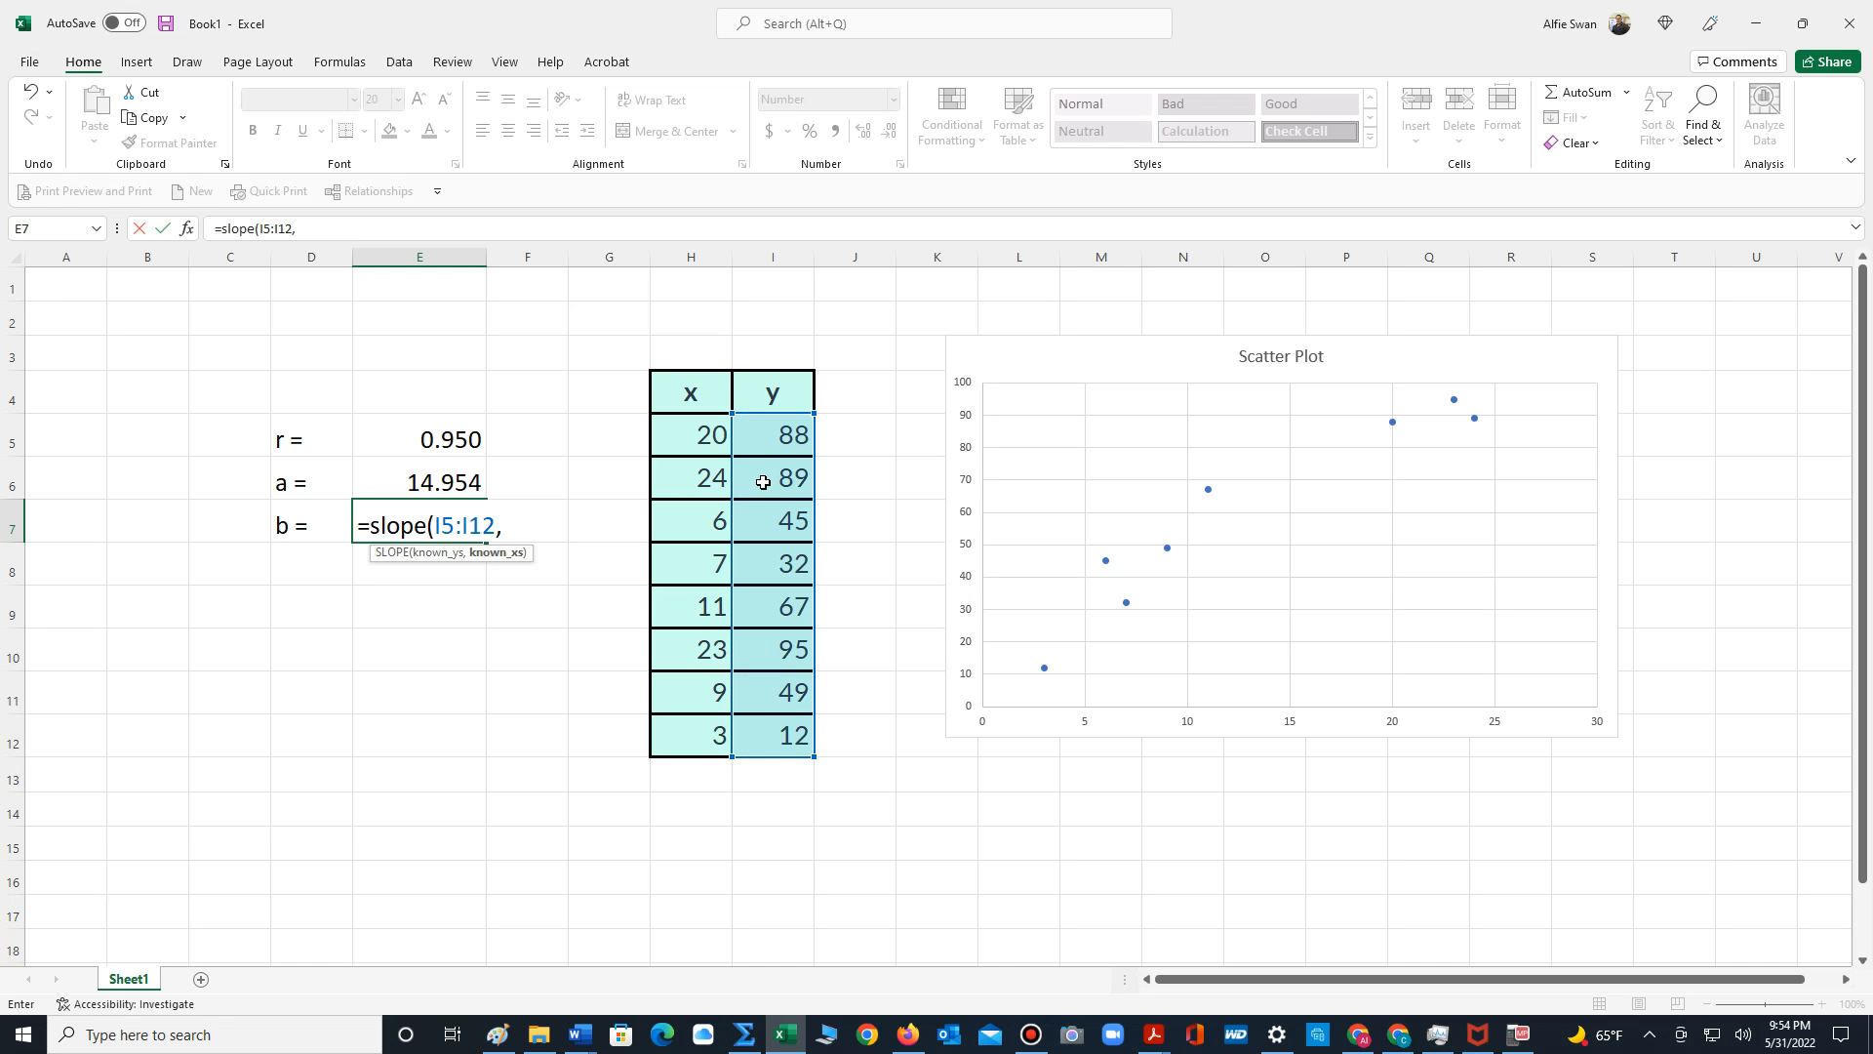
pyautogui.moveTo(705, 435); pyautogui.dragTo(695, 738)
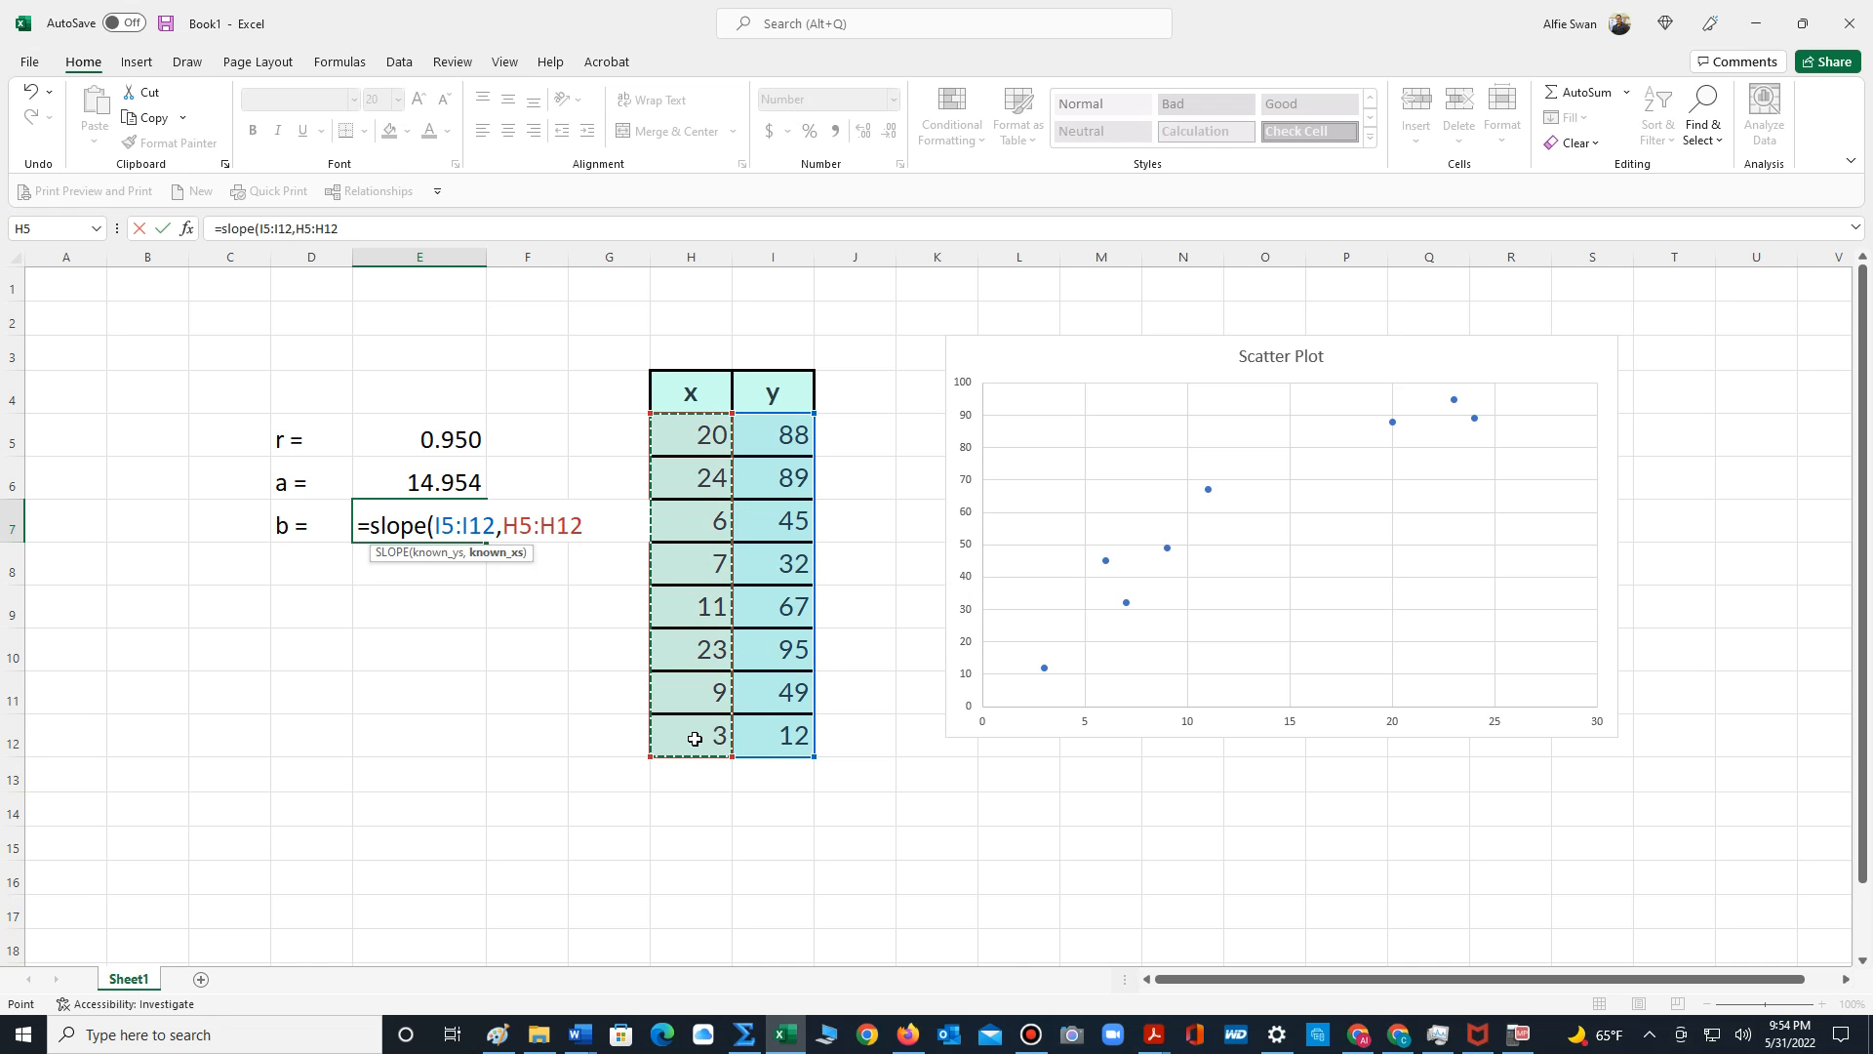
pyautogui.write(')')
pyautogui.press('Return')
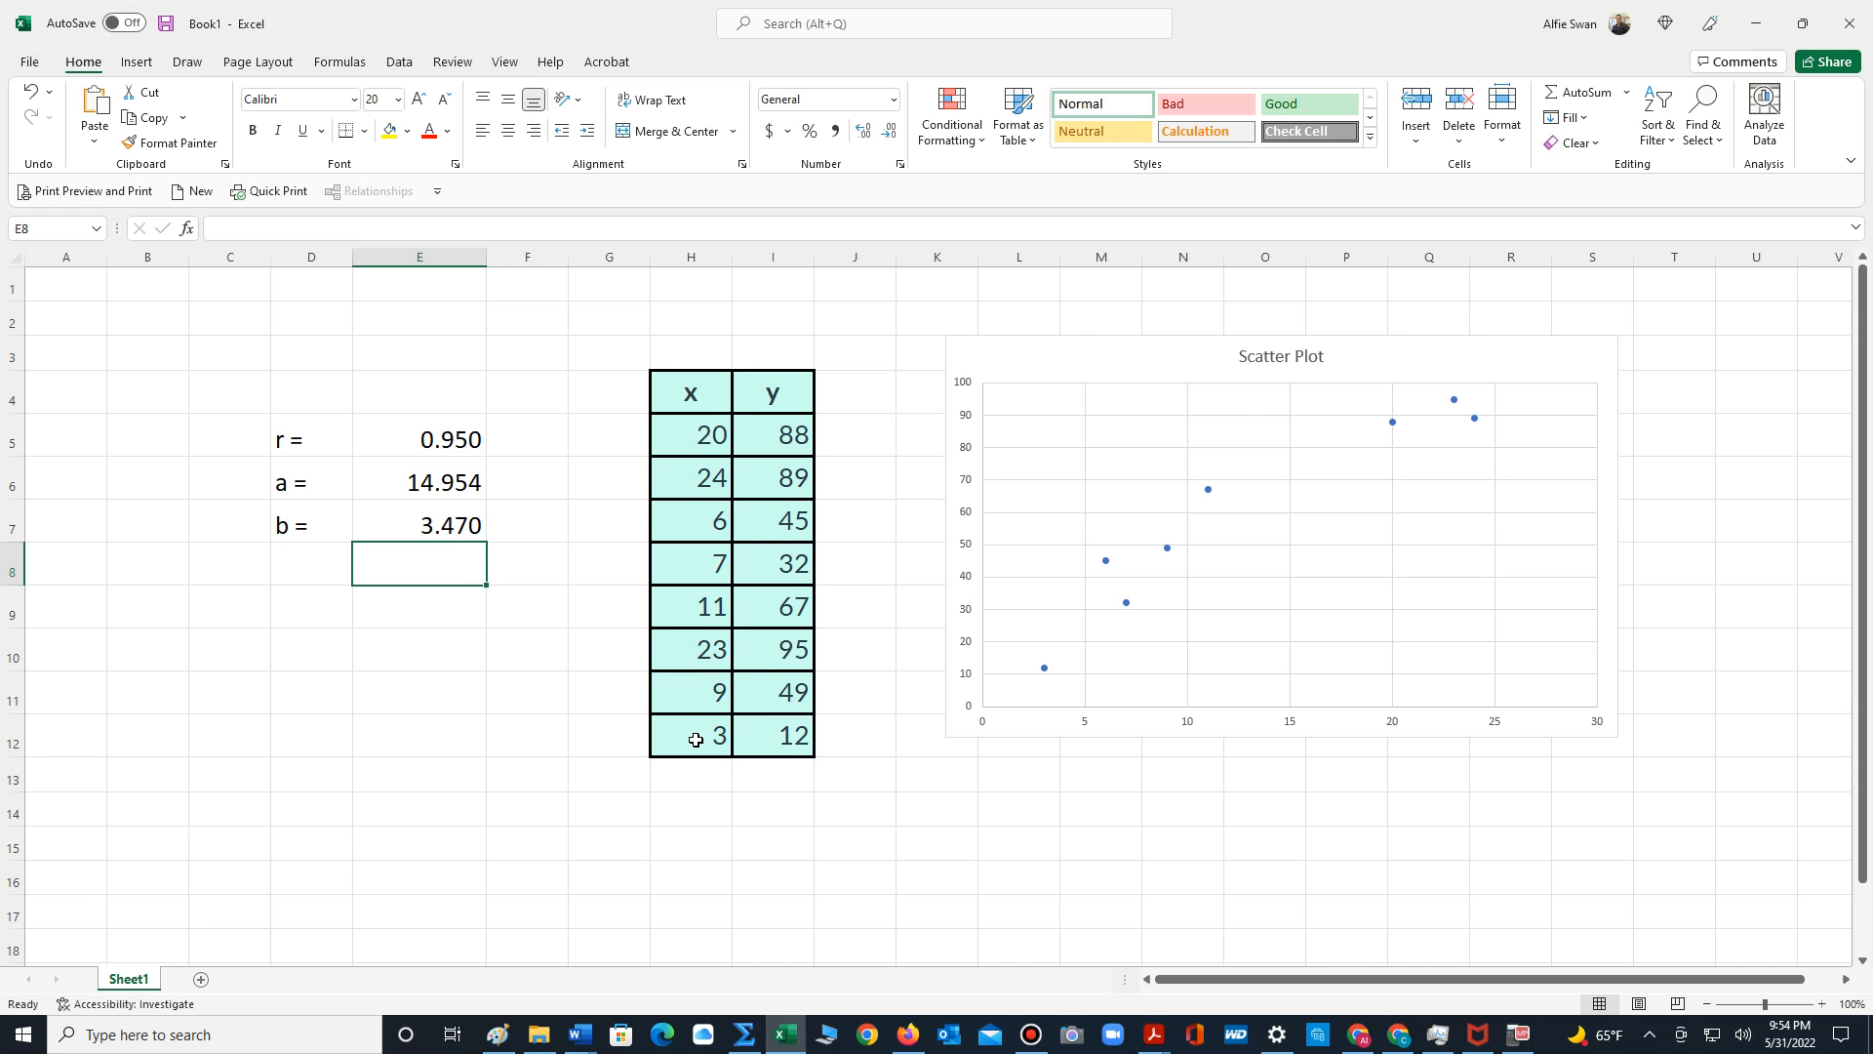
# - Move the scatter plot closer to the data table and add a linear trendline displaying its equation and R-squared value
pyautogui.moveTo(1098, 369); pyautogui.dragTo(1058, 360)
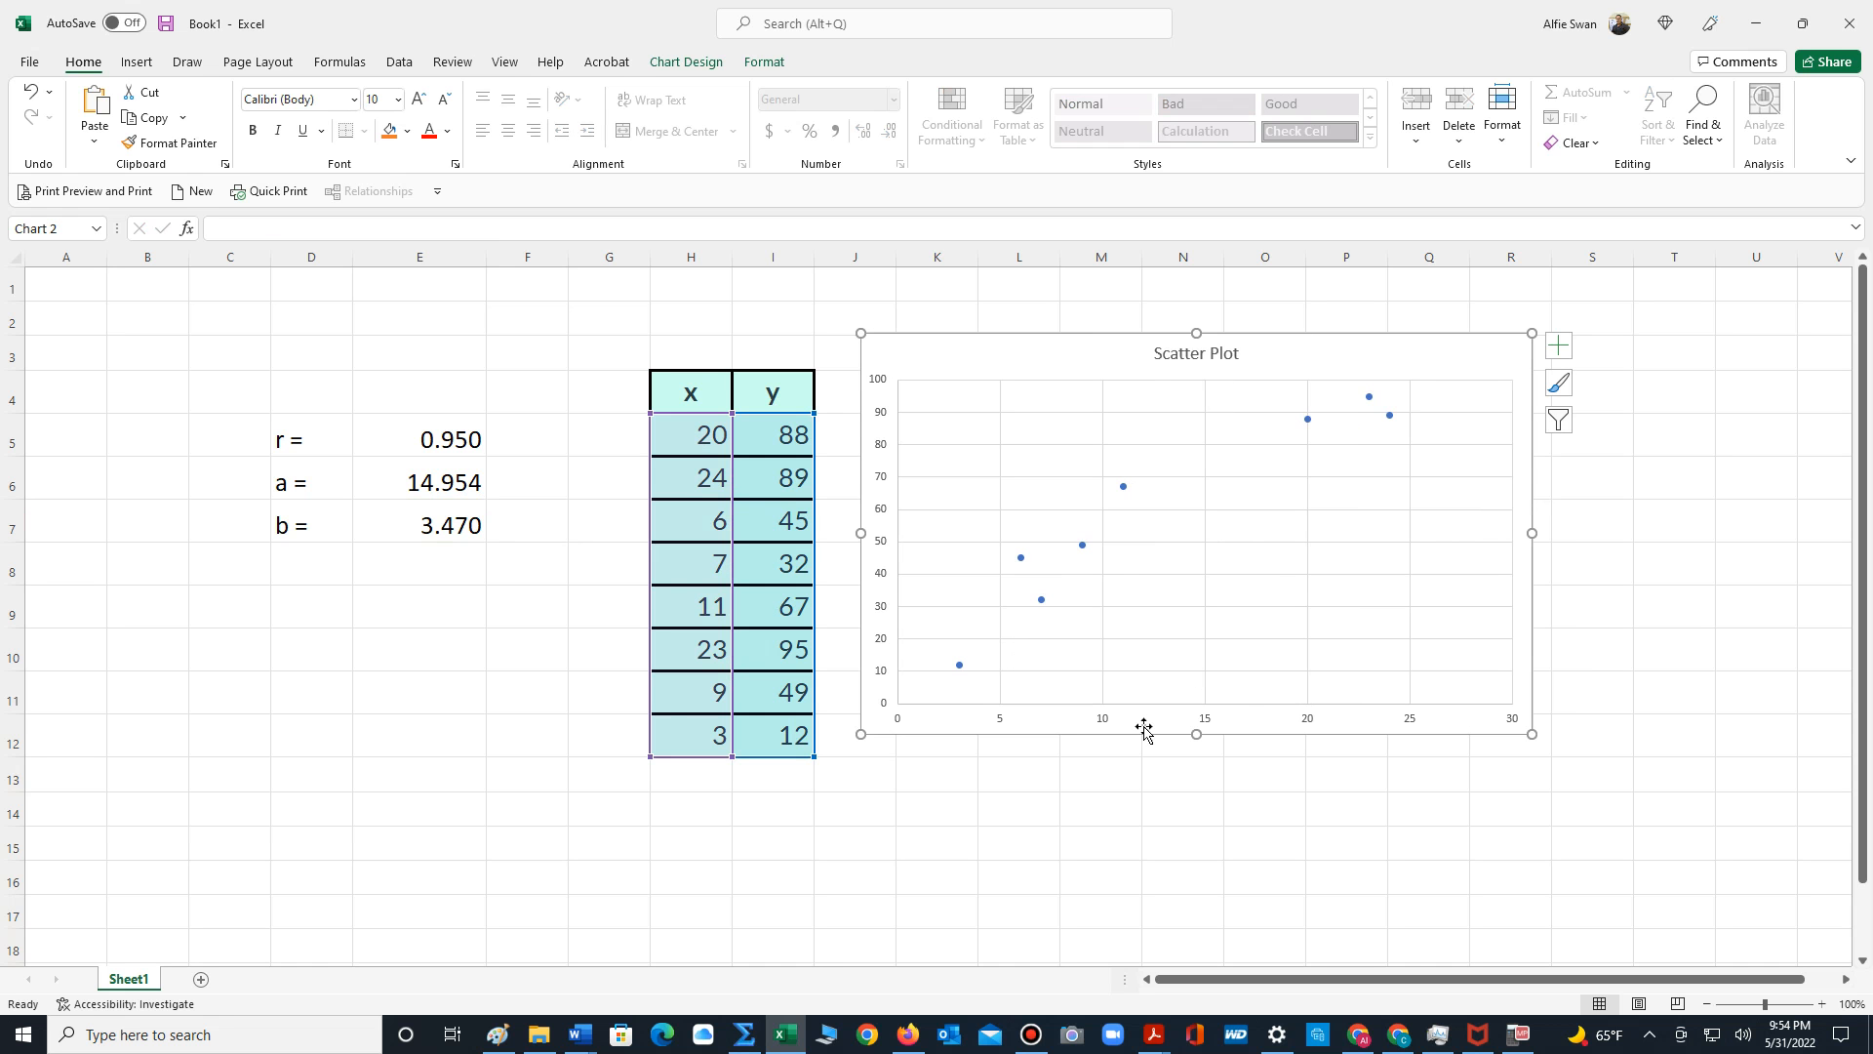
pyautogui.rightClick(1042, 604)
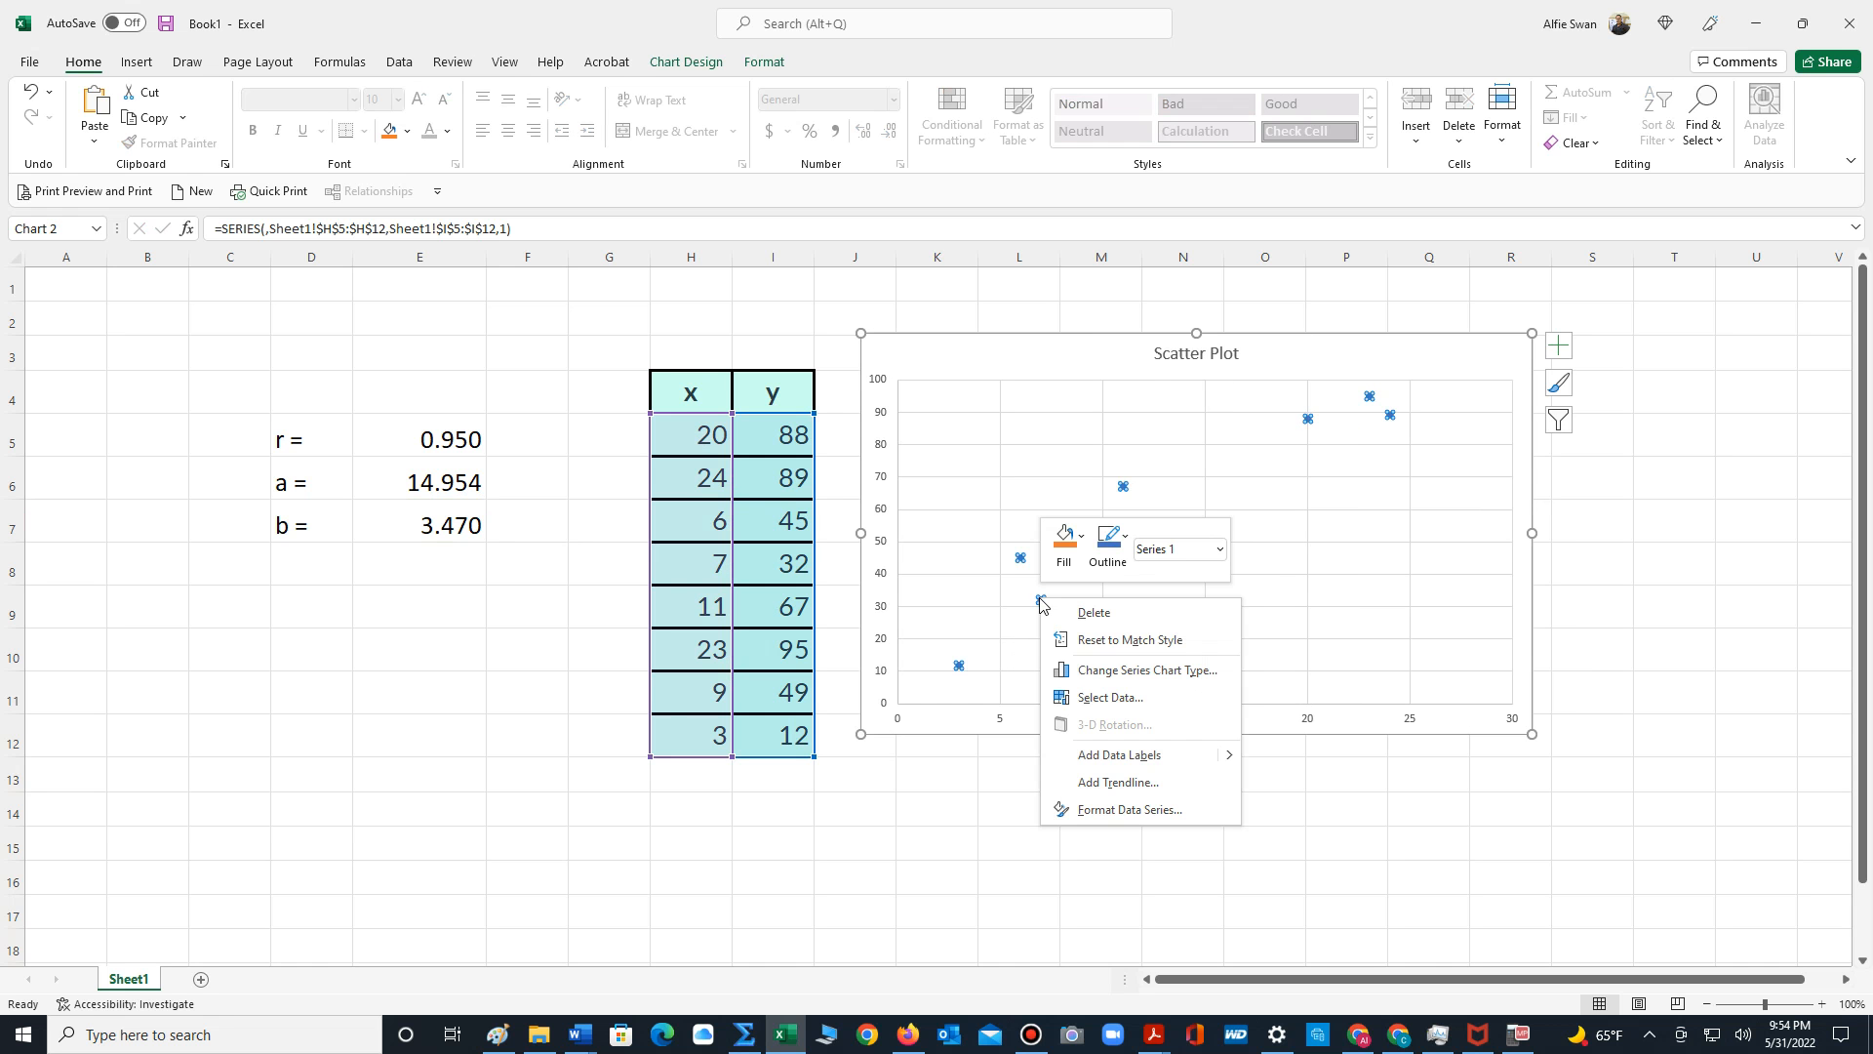
pyautogui.click(1117, 785)
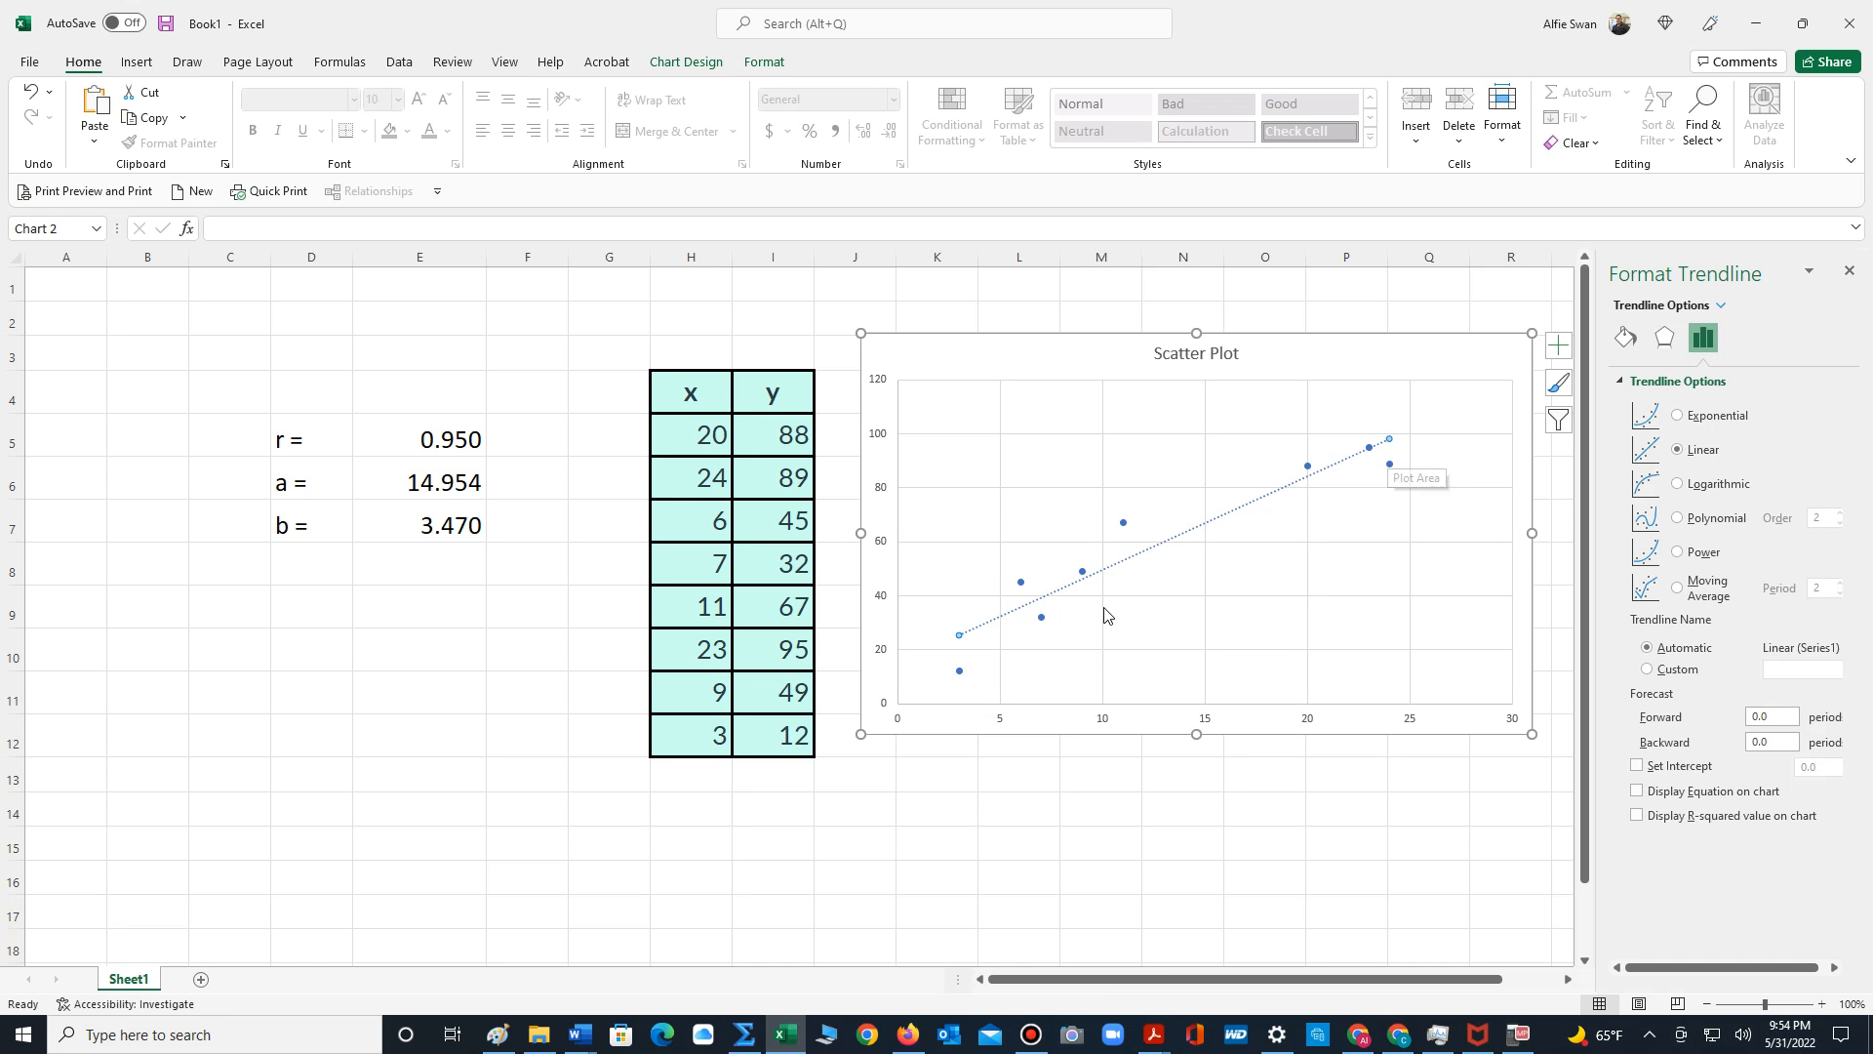
pyautogui.click(1638, 791)
pyautogui.click(1637, 817)
# - Enlarge the trendline equation label to font size 18 and move it to the plot's upper-left area, clear of the points
pyautogui.click(1339, 446)
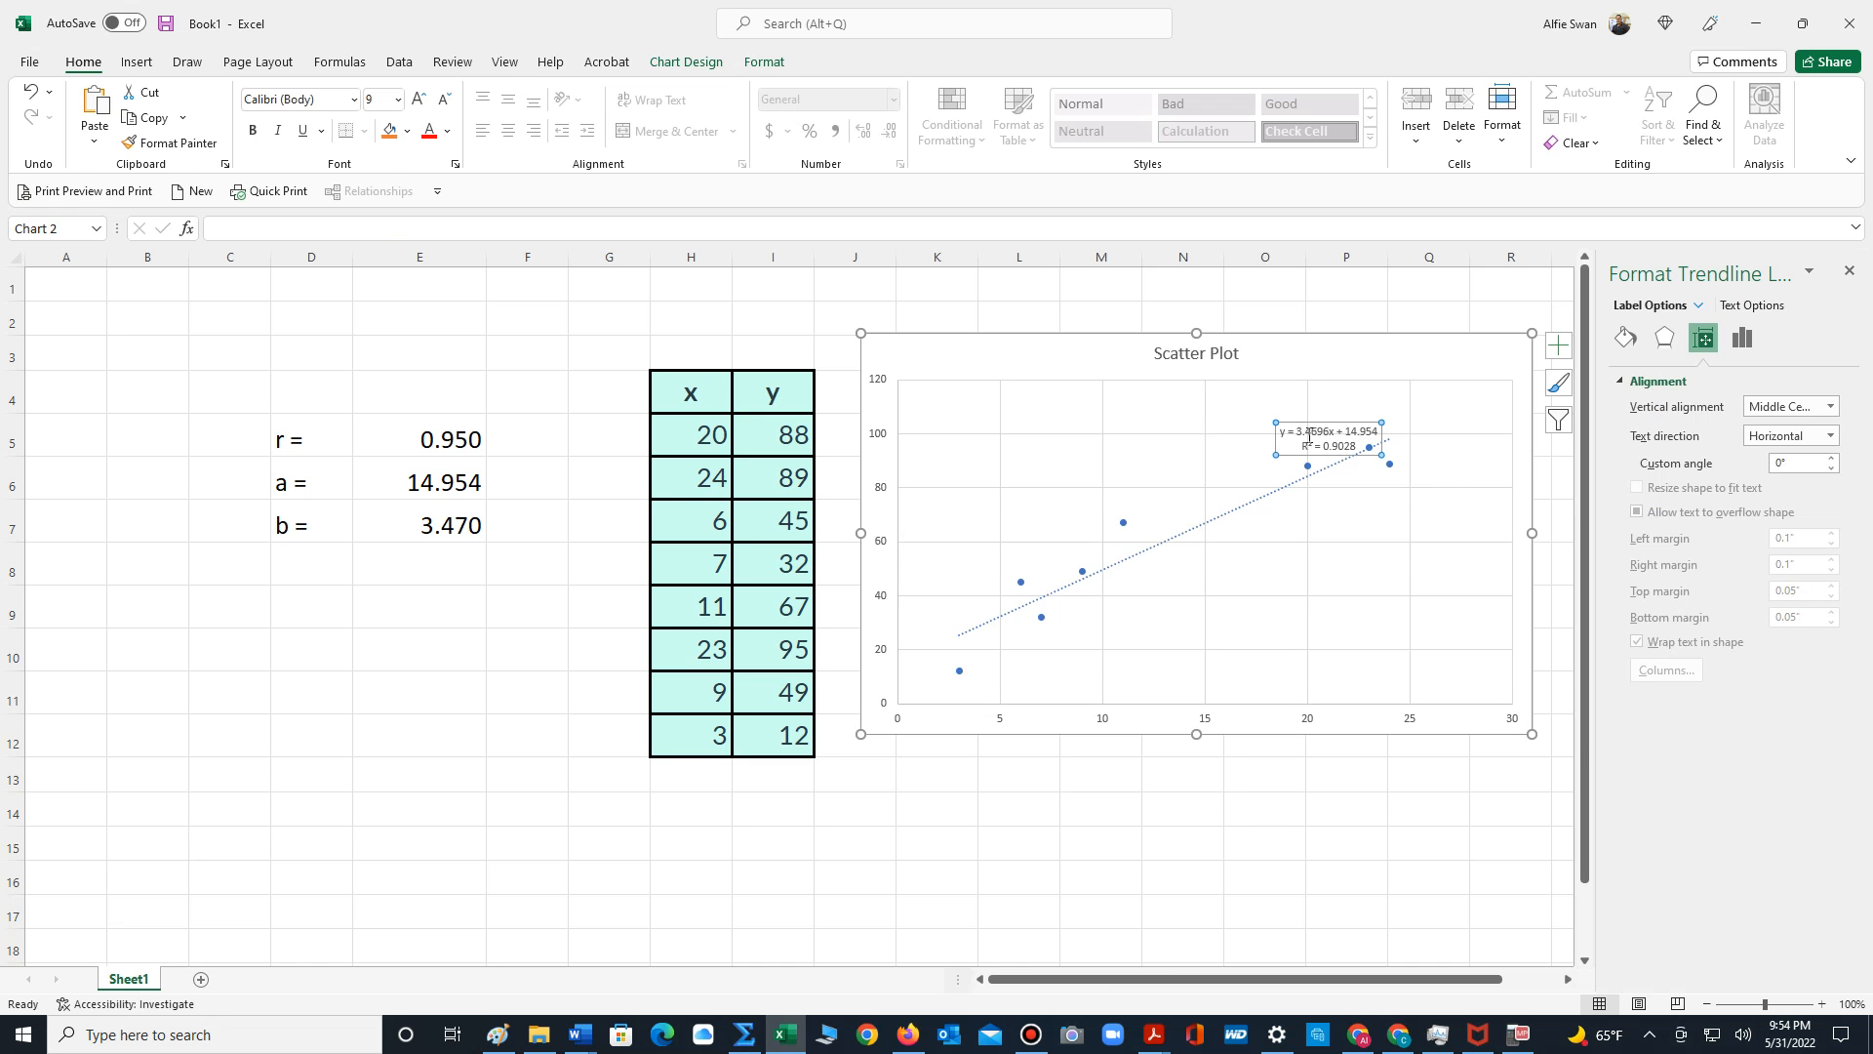
pyautogui.moveTo(1393, 467); pyautogui.dragTo(687, 281)
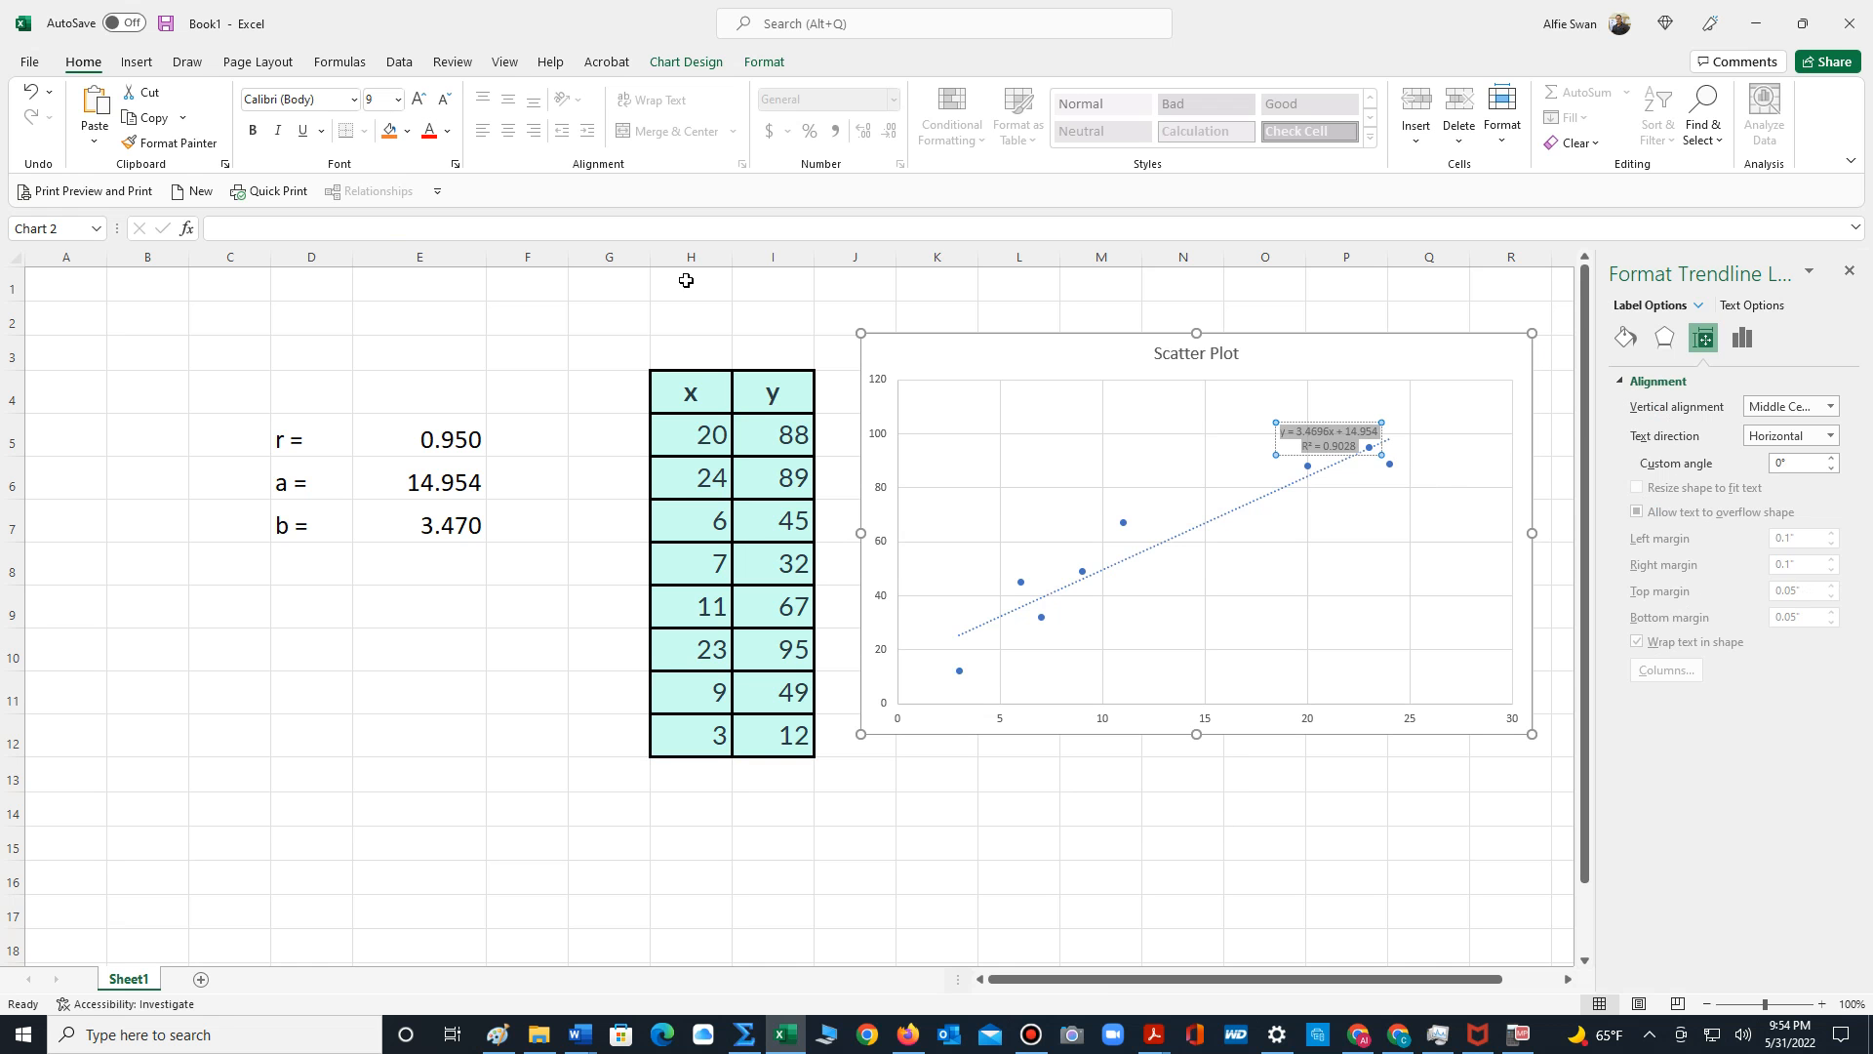
pyautogui.click(416, 100)
pyautogui.click(416, 101)
pyautogui.click(416, 100)
pyautogui.click(416, 101)
pyautogui.click(416, 100)
pyautogui.click(416, 100)
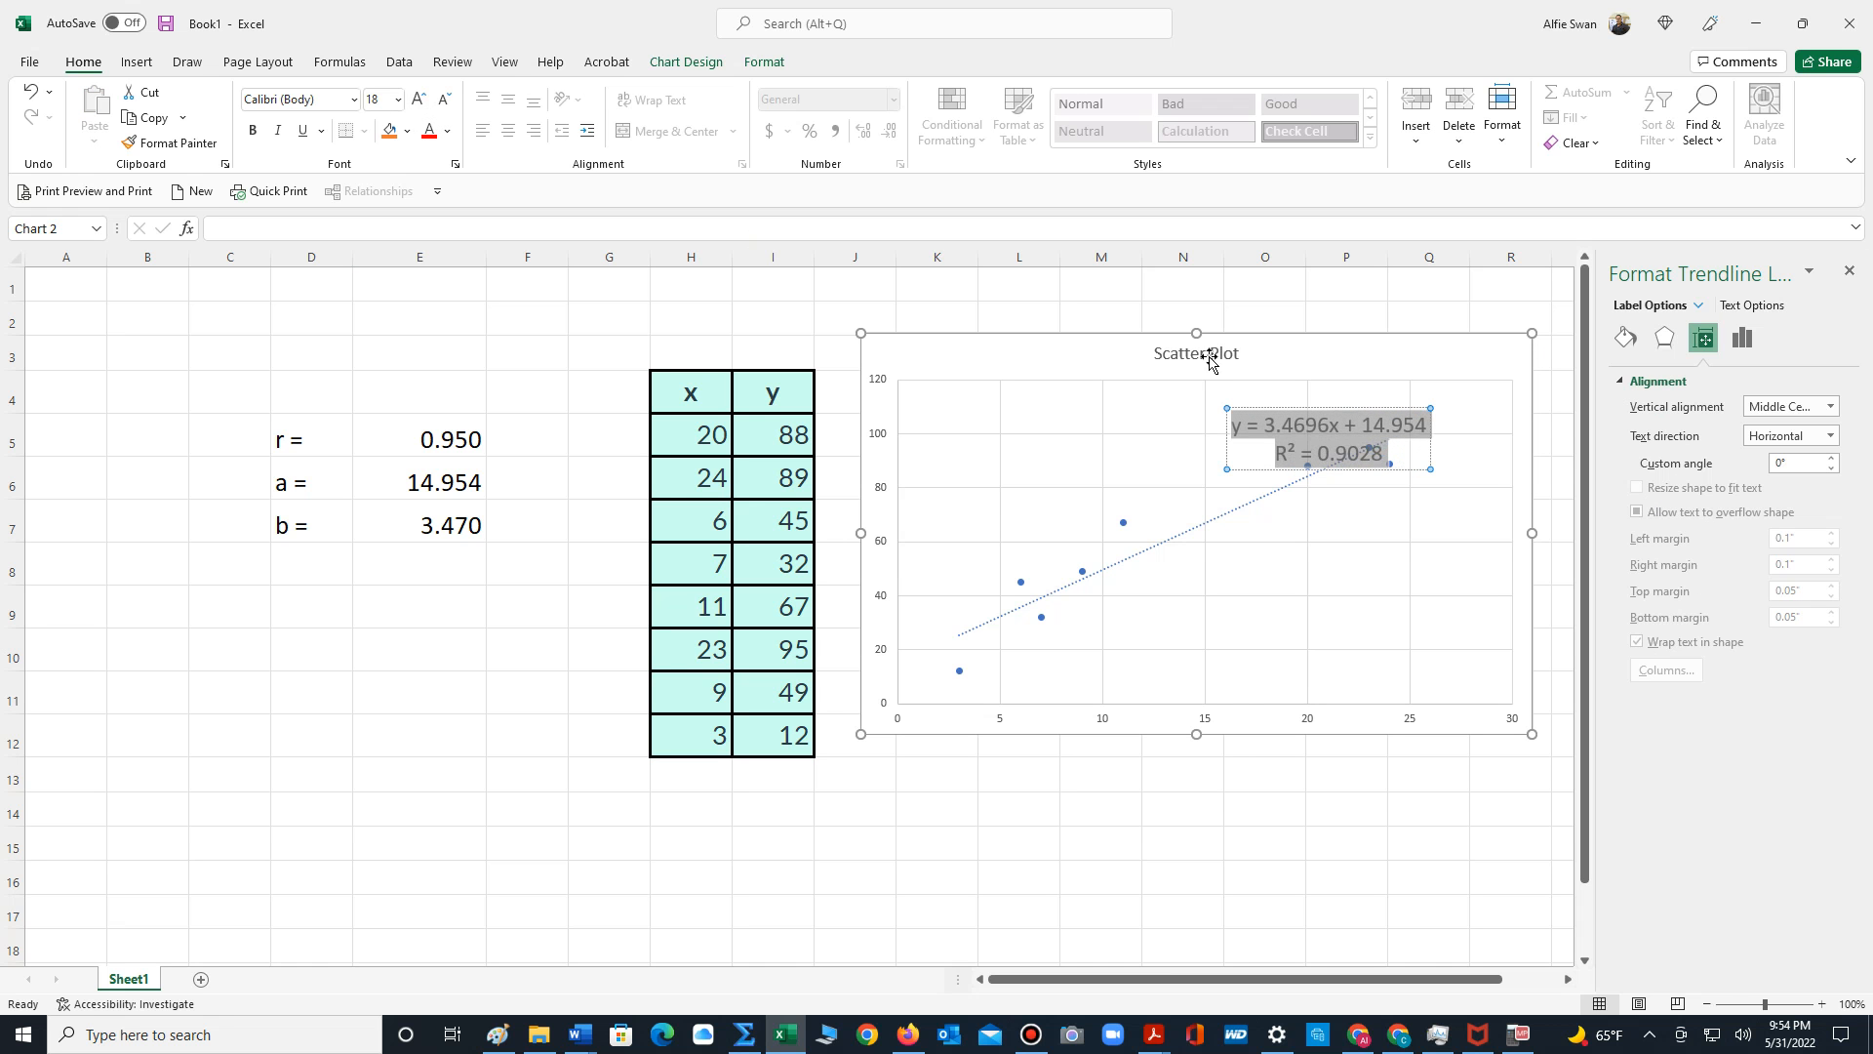
pyautogui.click(1344, 384)
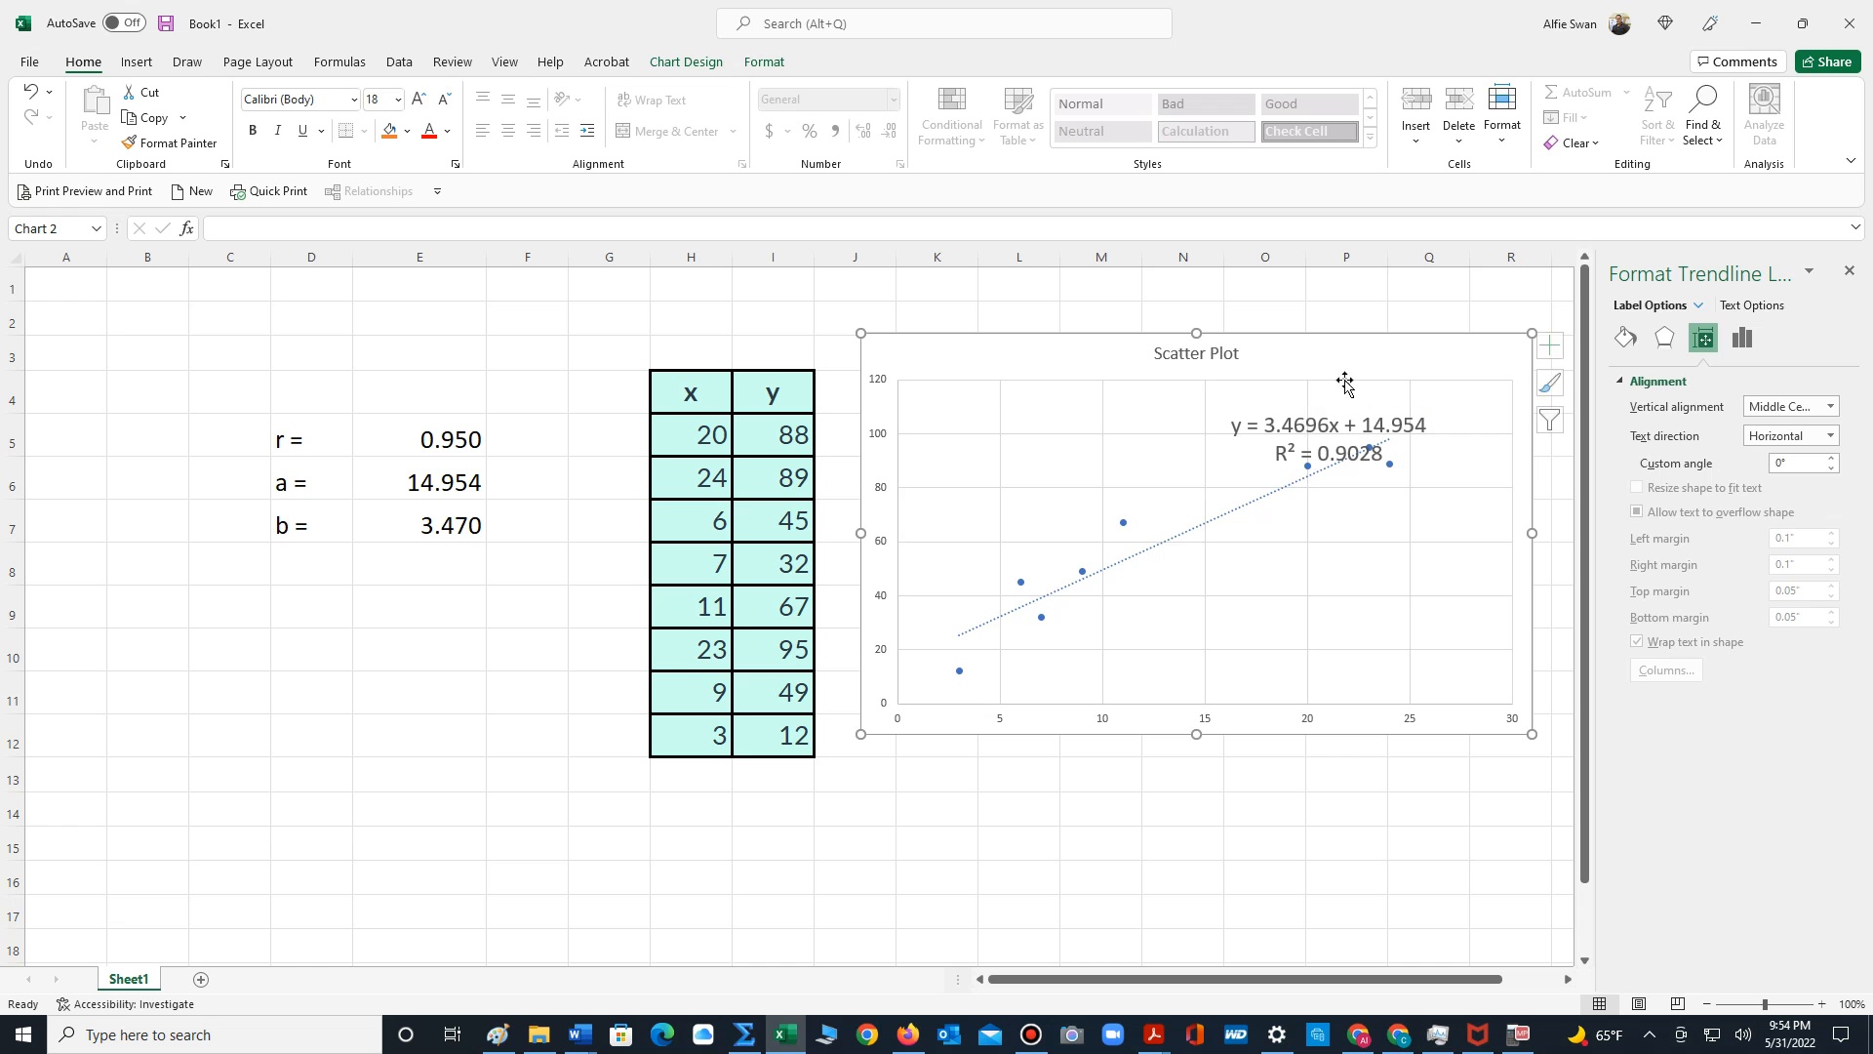
pyautogui.moveTo(1339, 422); pyautogui.dragTo(1111, 393)
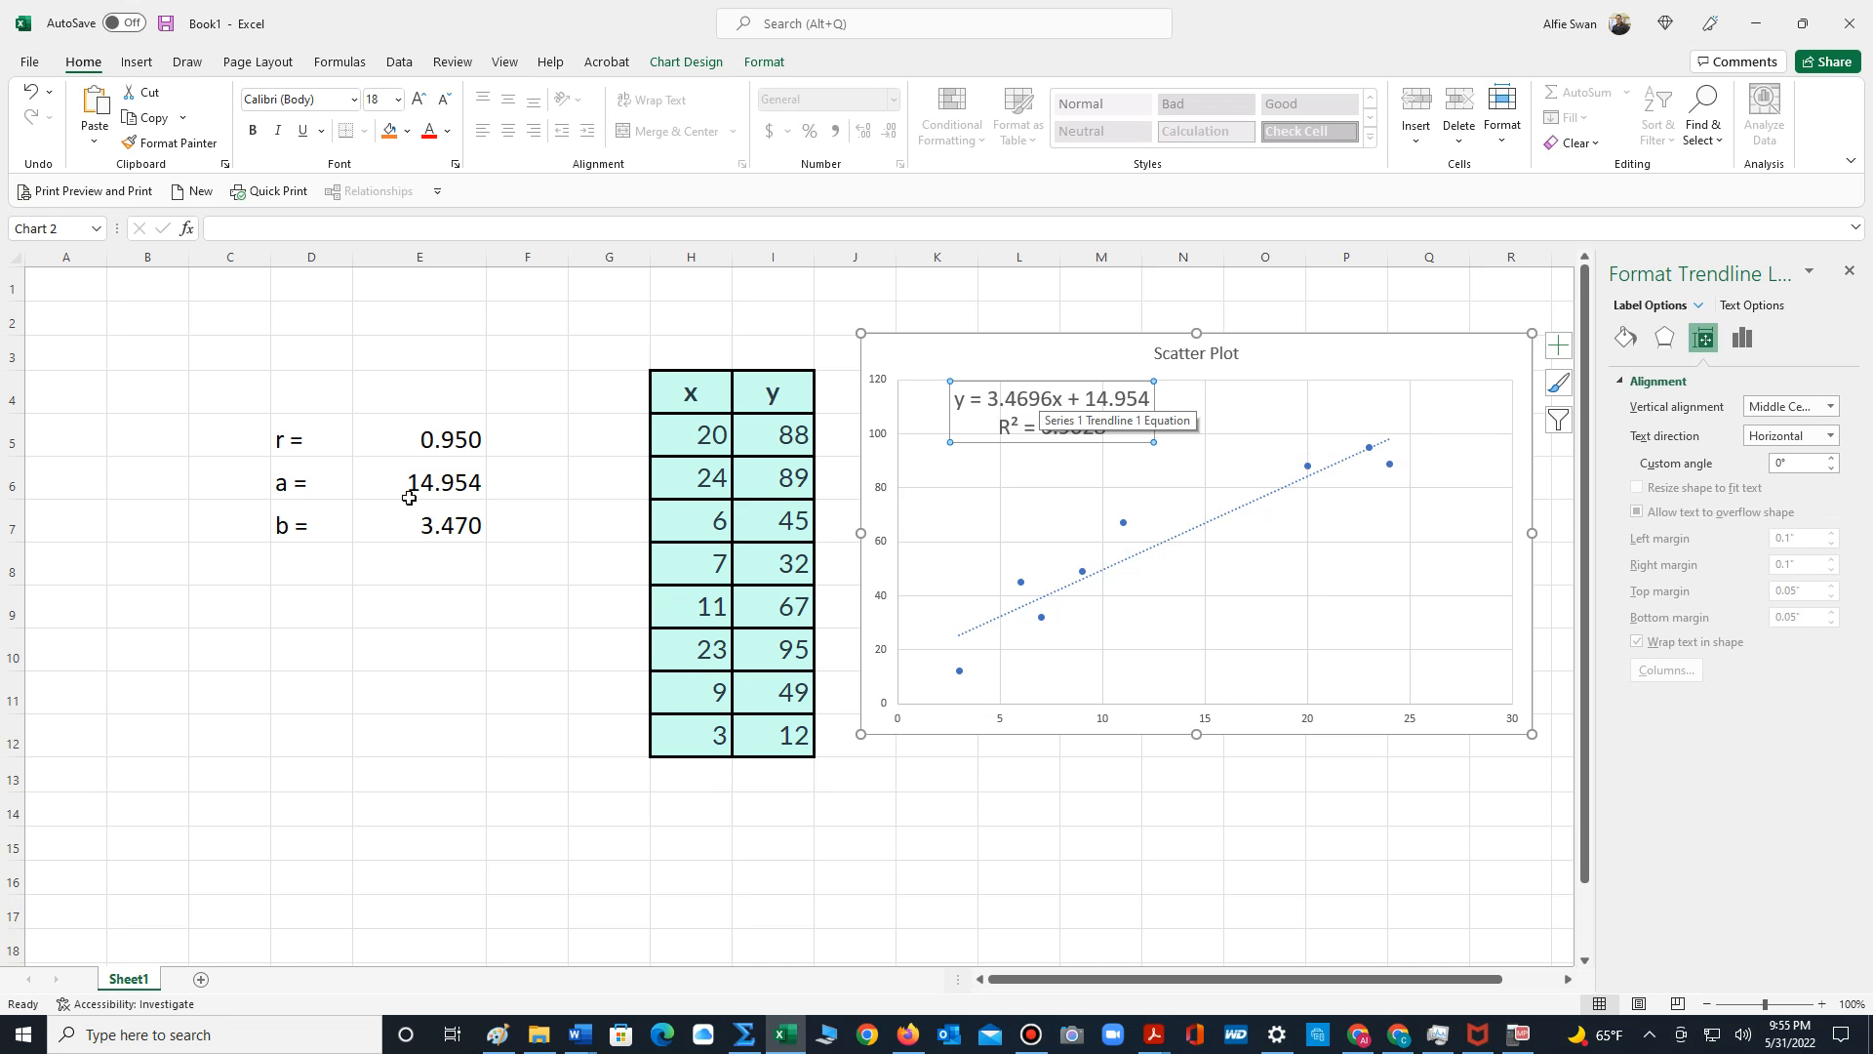
# - Round the slope coefficient in the trendline equation label to 3.47
pyautogui.moveTo(1053, 398); pyautogui.dragTo(1032, 393)
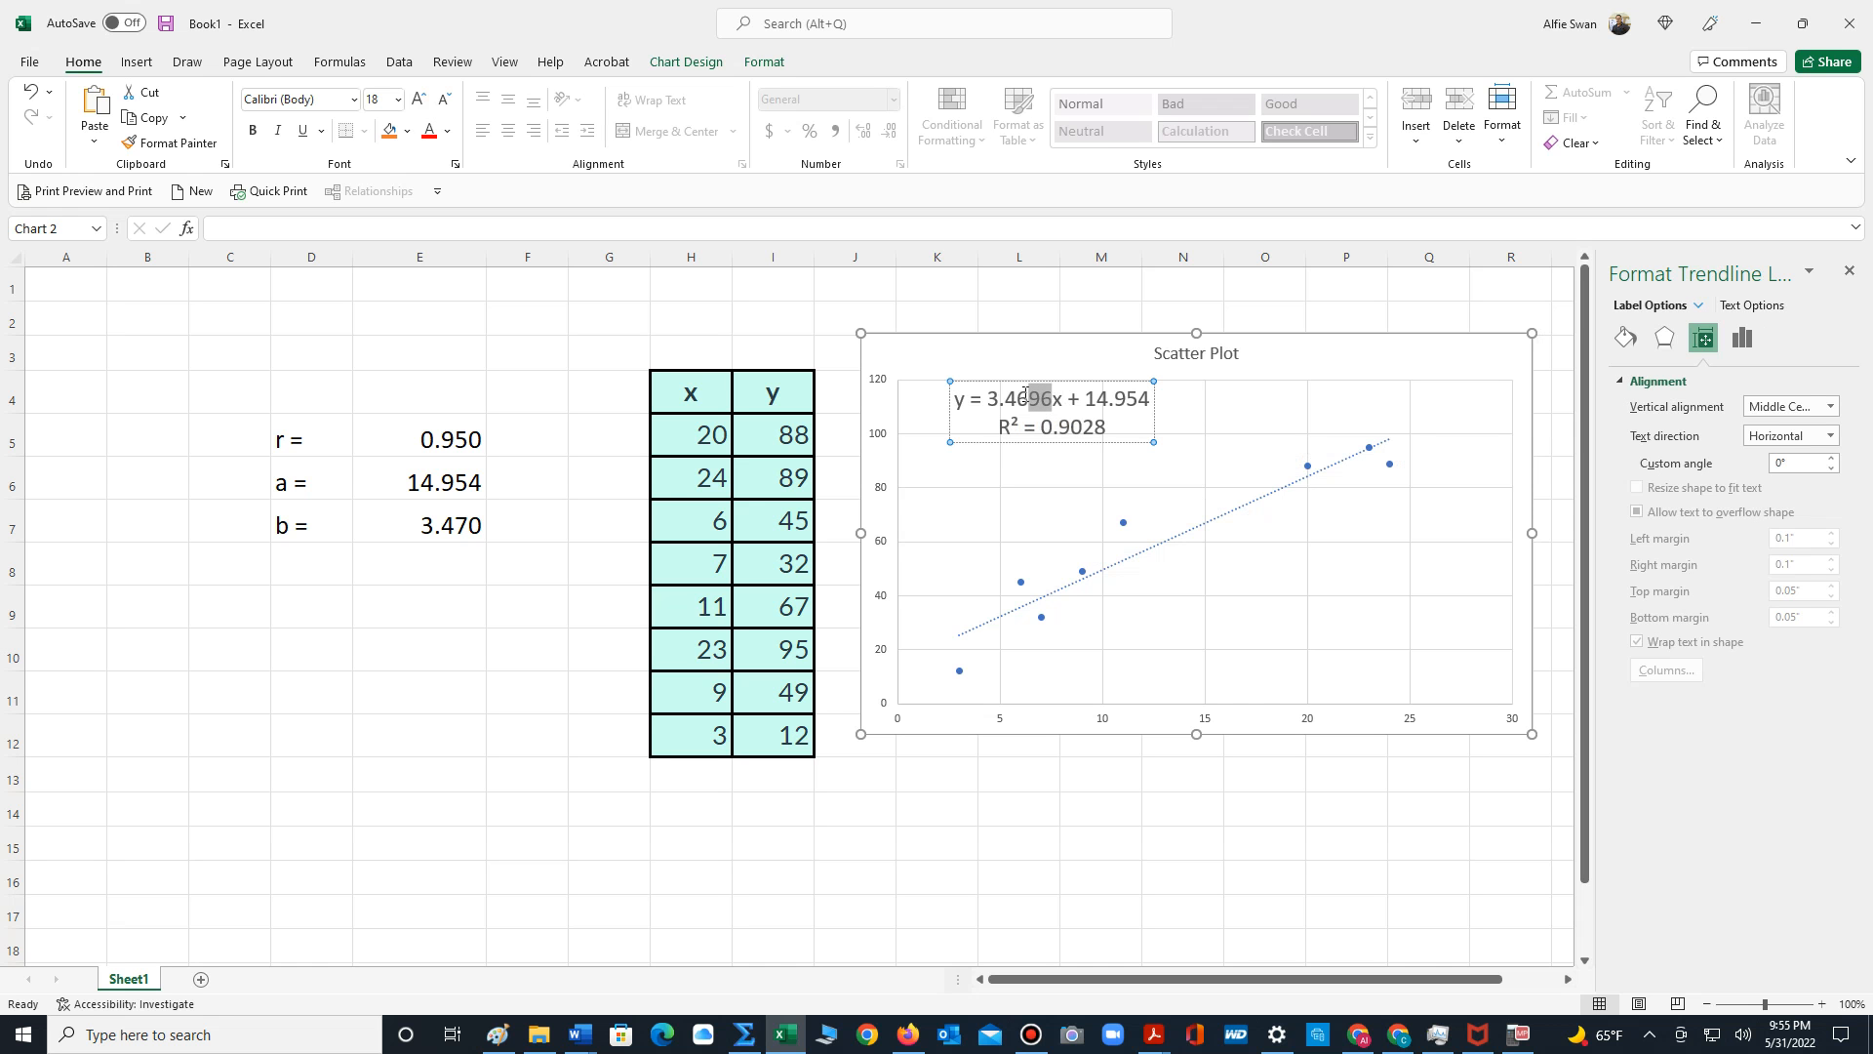
pyautogui.press('BackSpace')
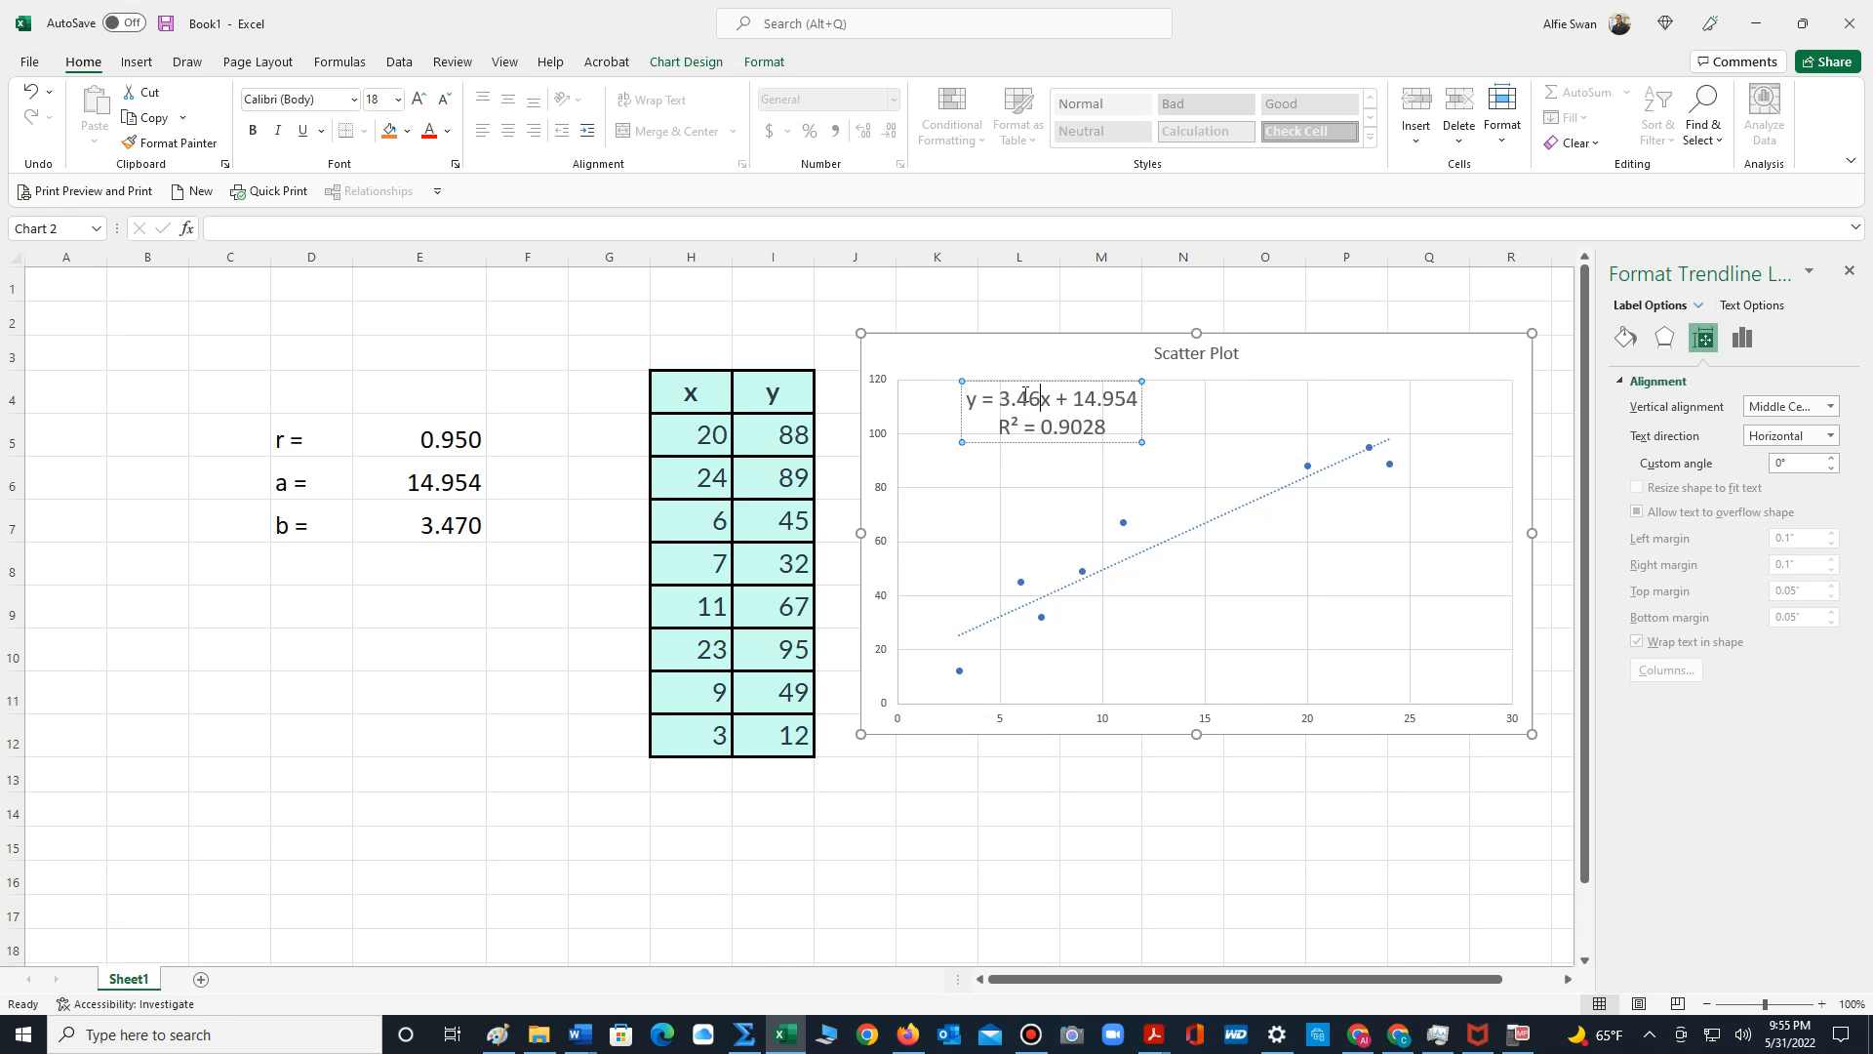
pyautogui.write('7')
# - Switch to the TI-SmartView calculator, clear the previous statistics output and open the data lists
pyautogui.click(1518, 1036)
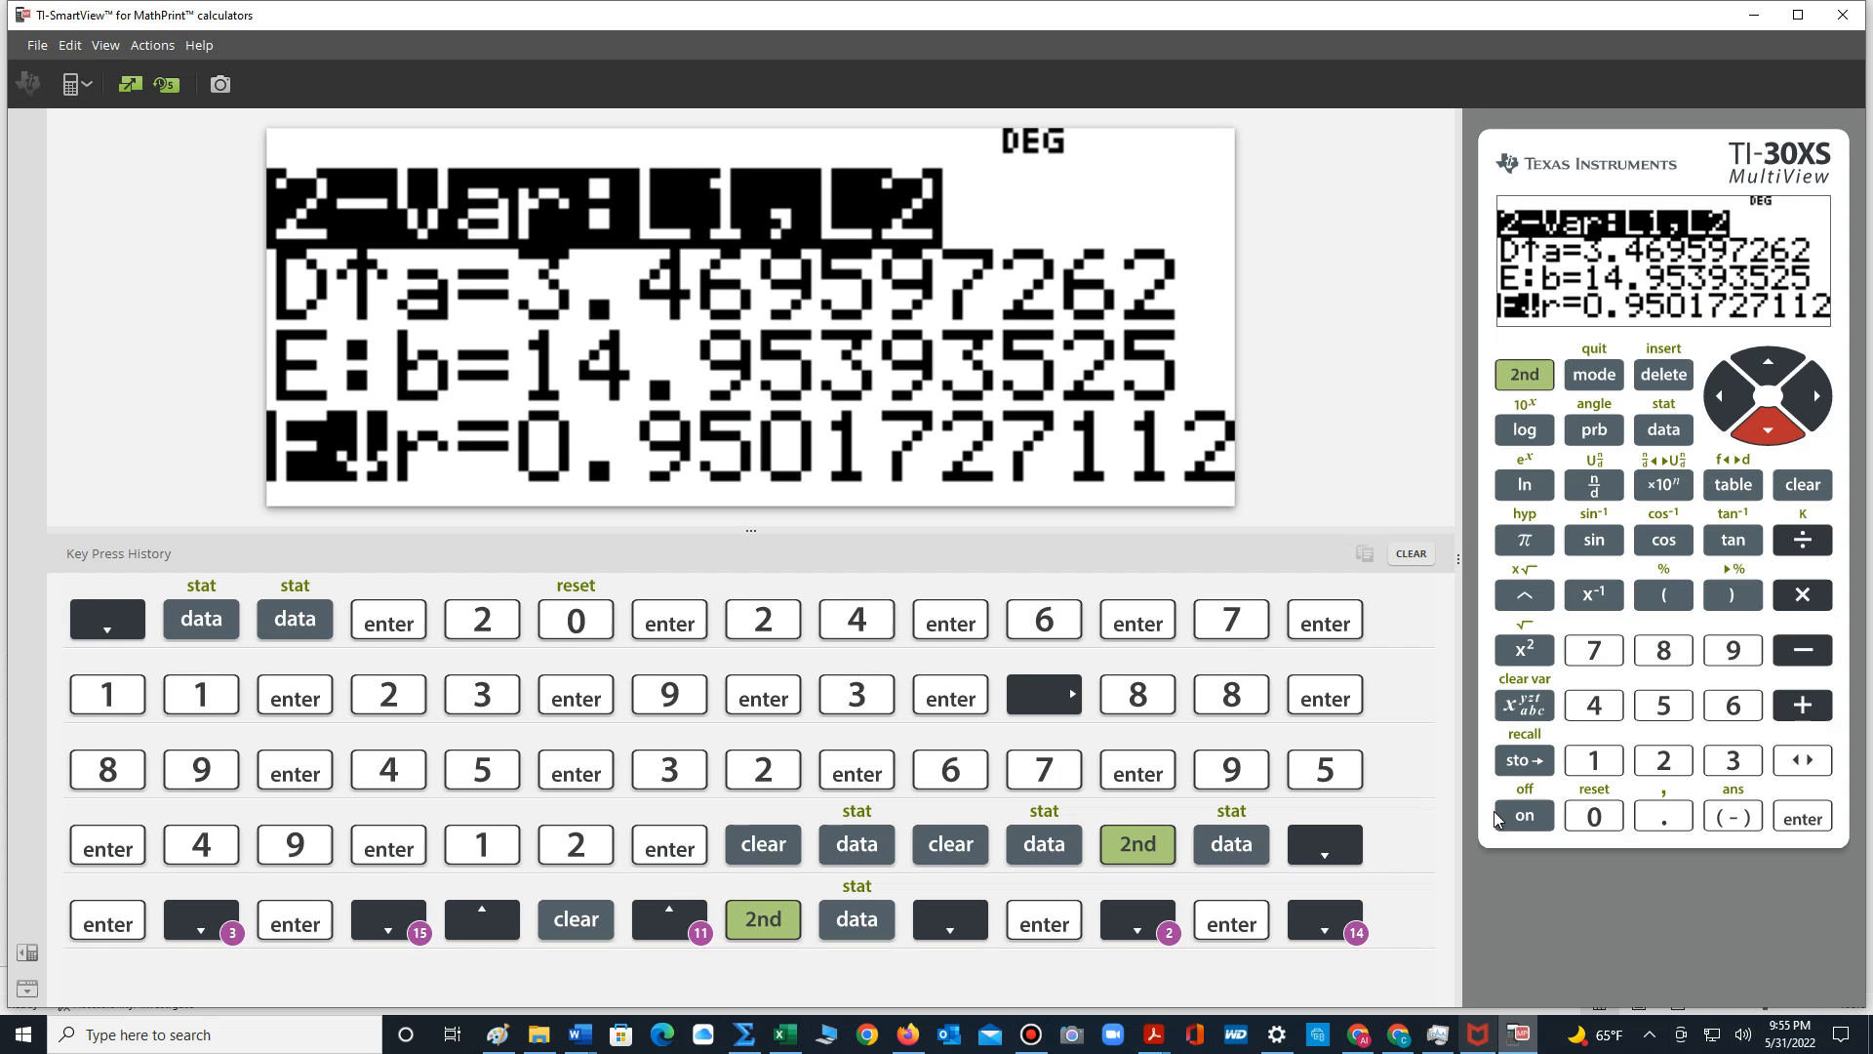
pyautogui.click(1800, 488)
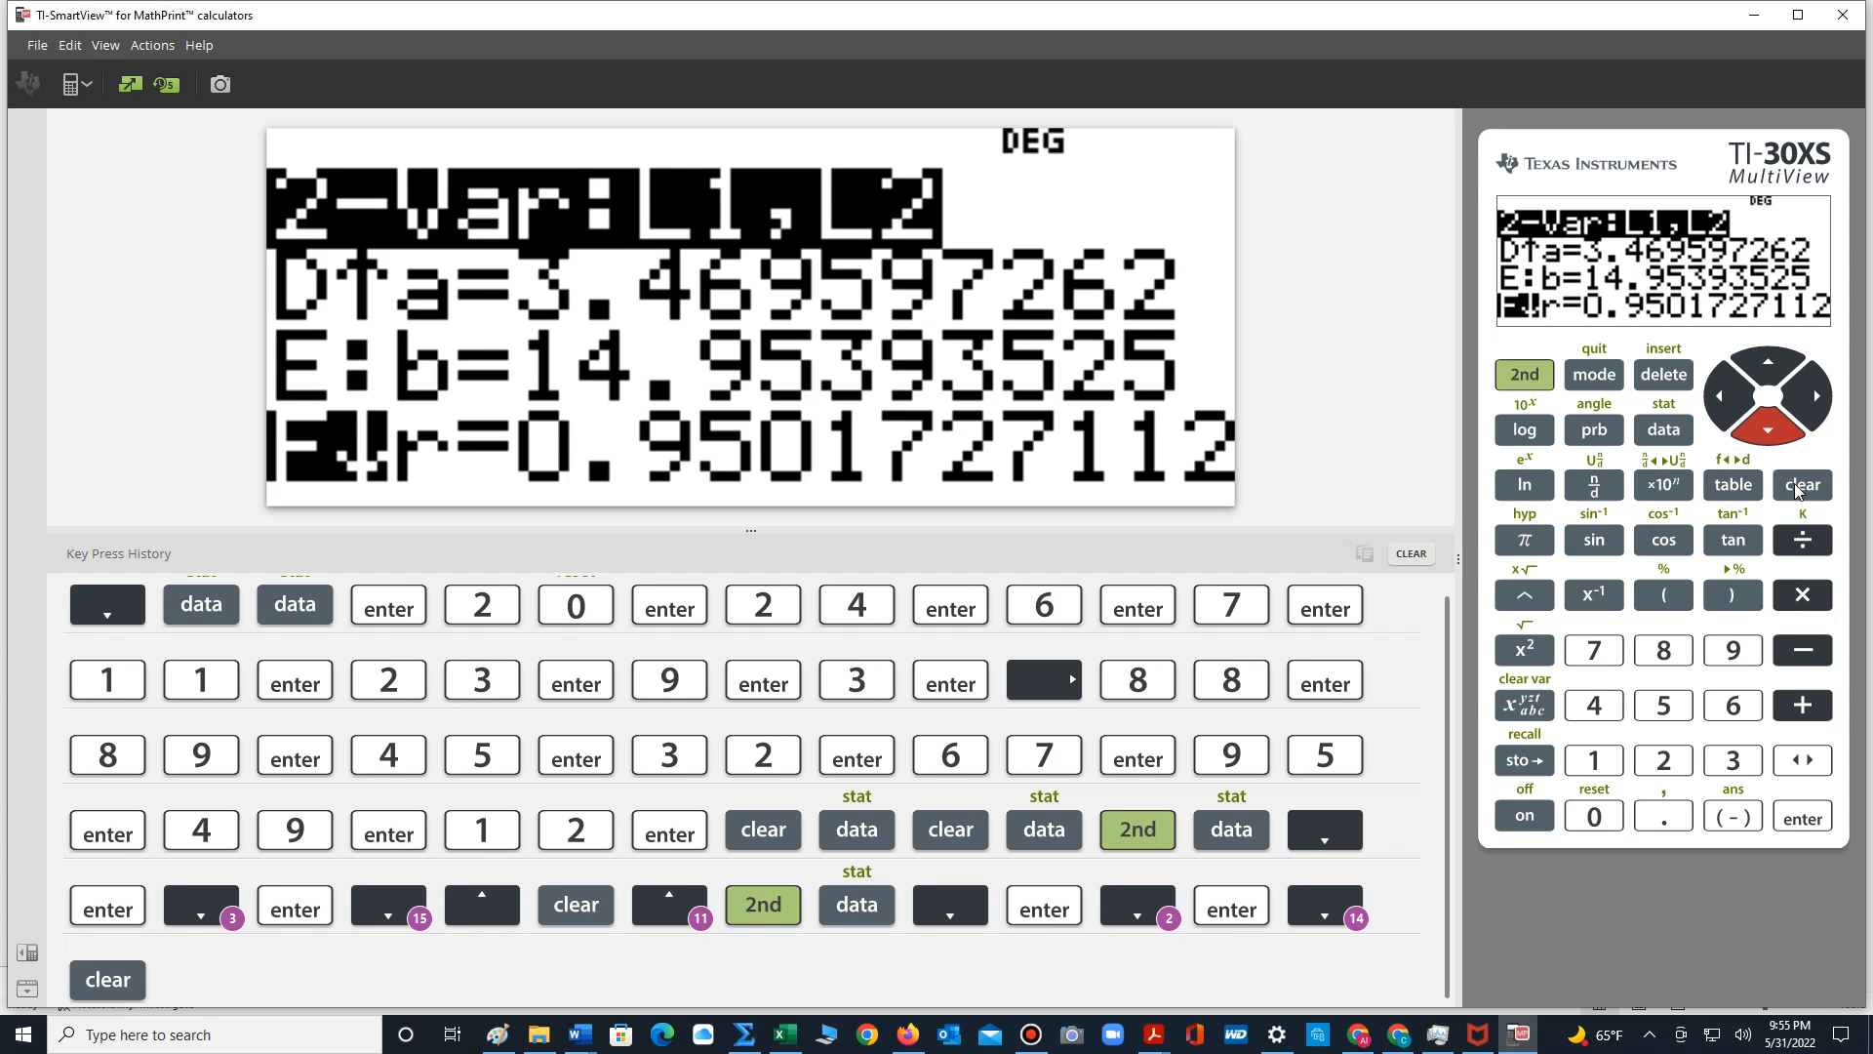
pyautogui.doubleClick(1800, 488)
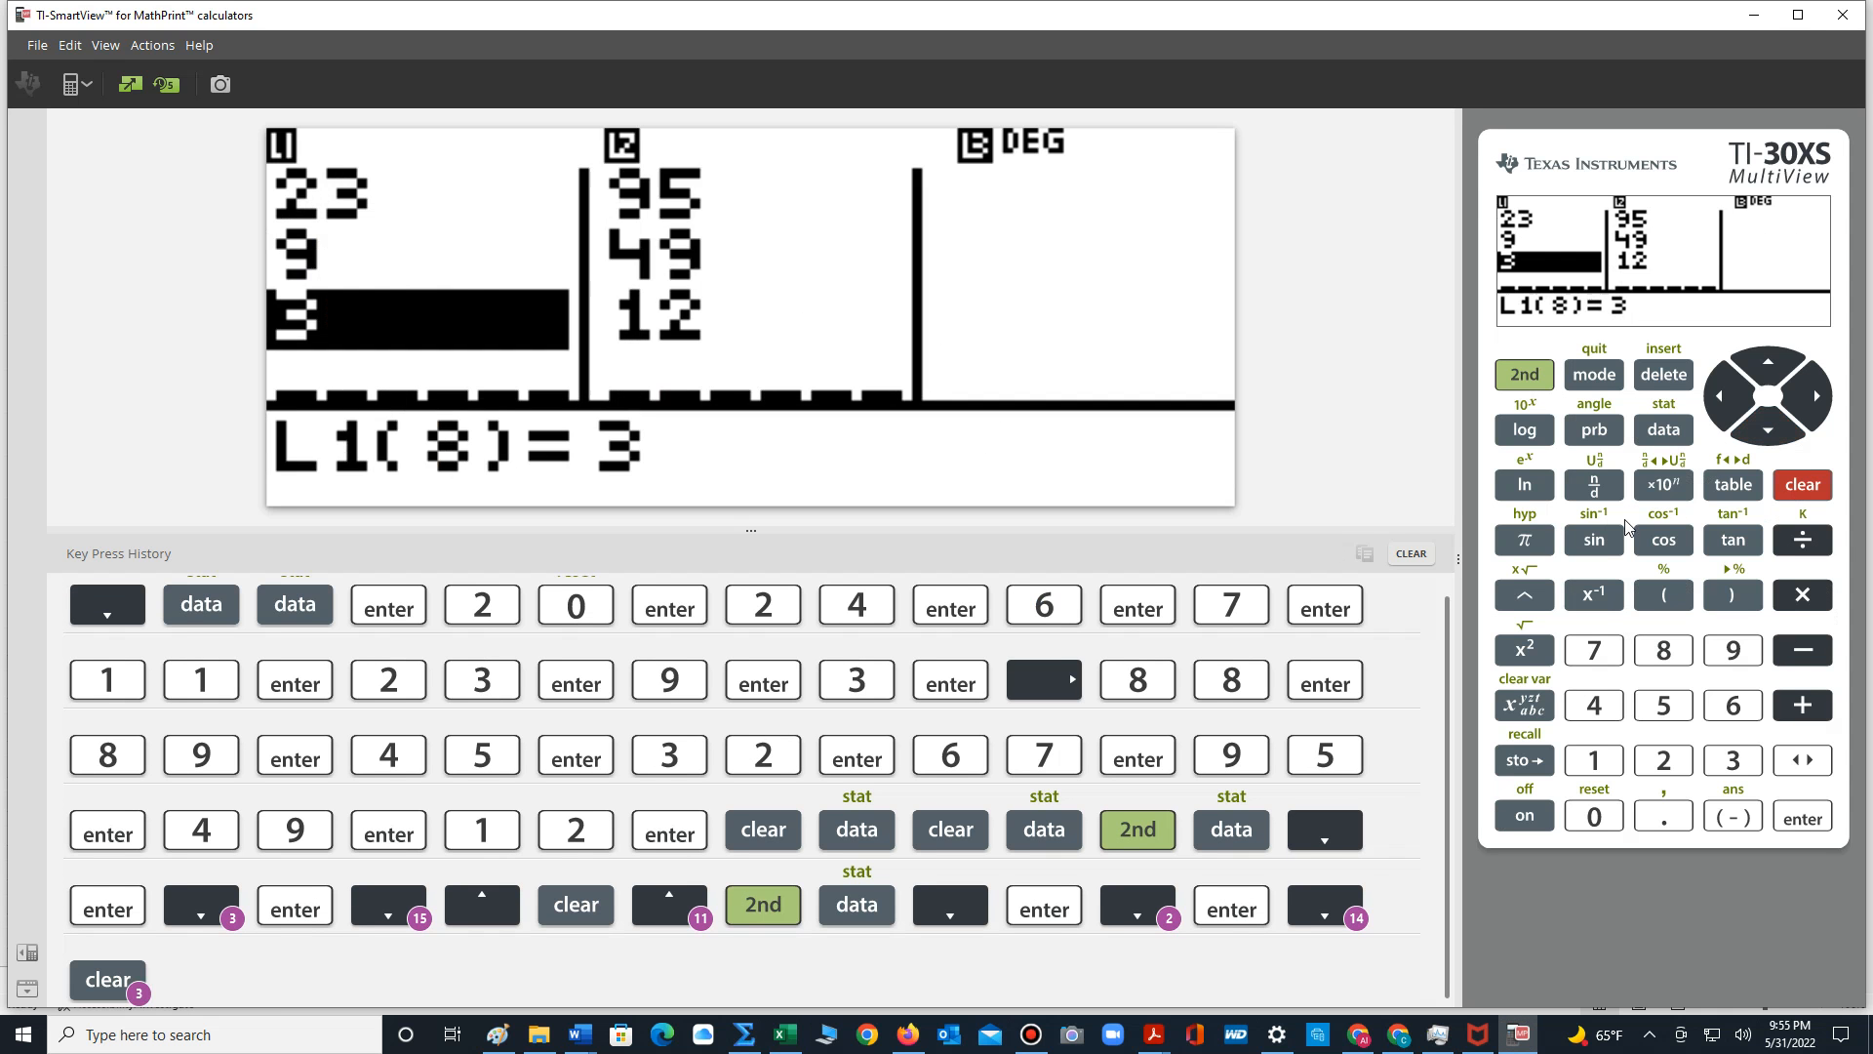
pyautogui.click(1658, 427)
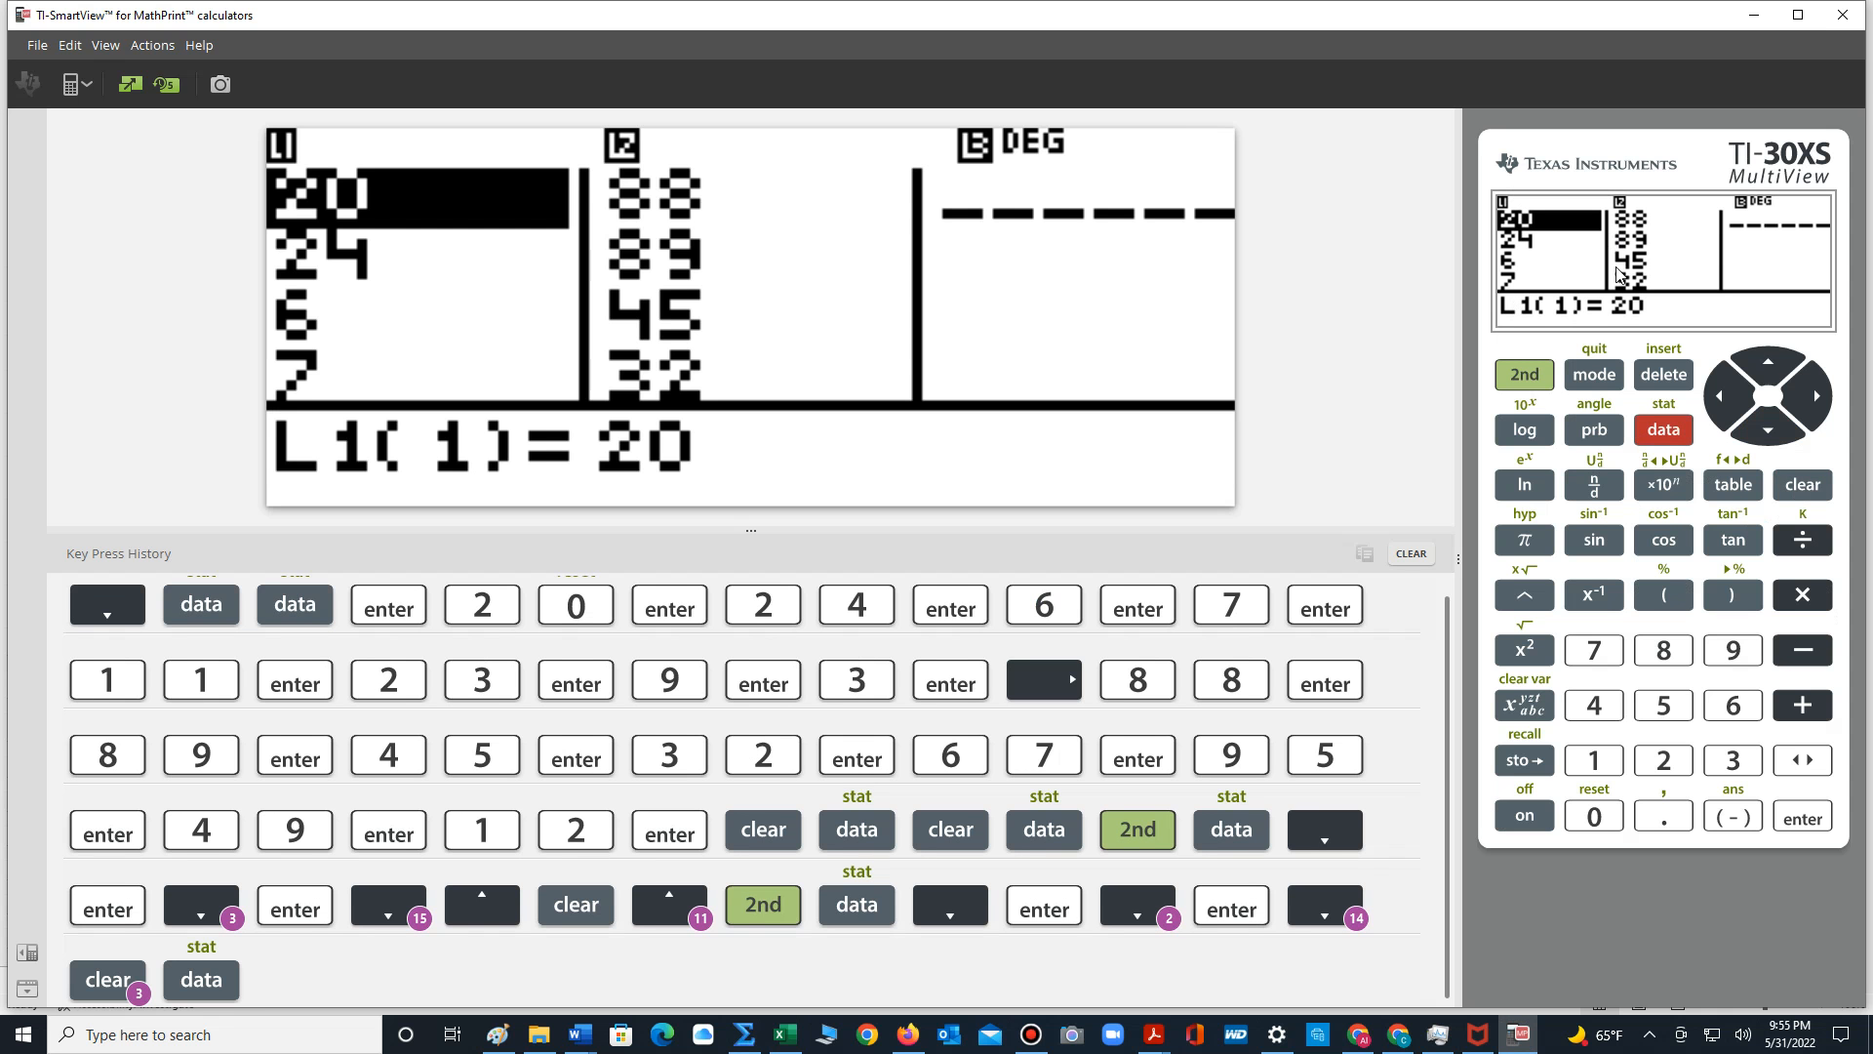
# - Run 2-Var Stats on the calculator with L1 as the x data and L2 as the y data
pyautogui.click(1521, 376)
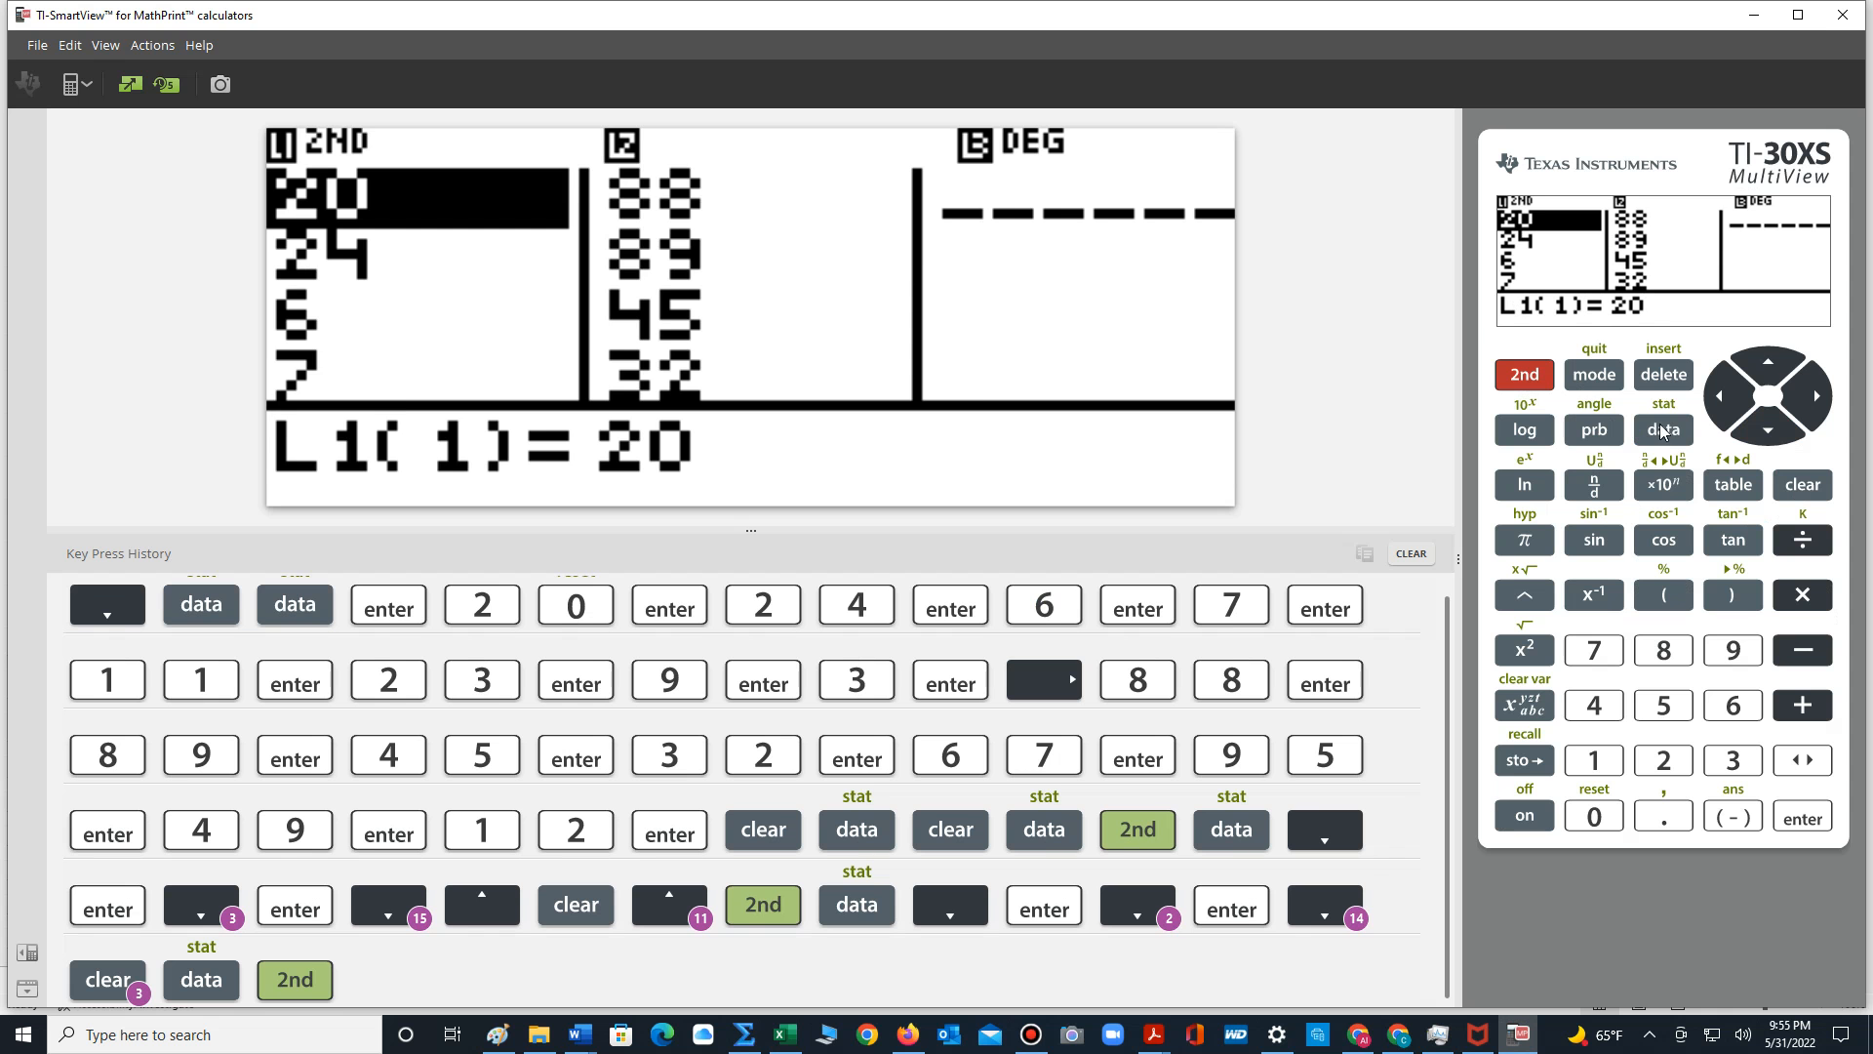
pyautogui.click(1666, 432)
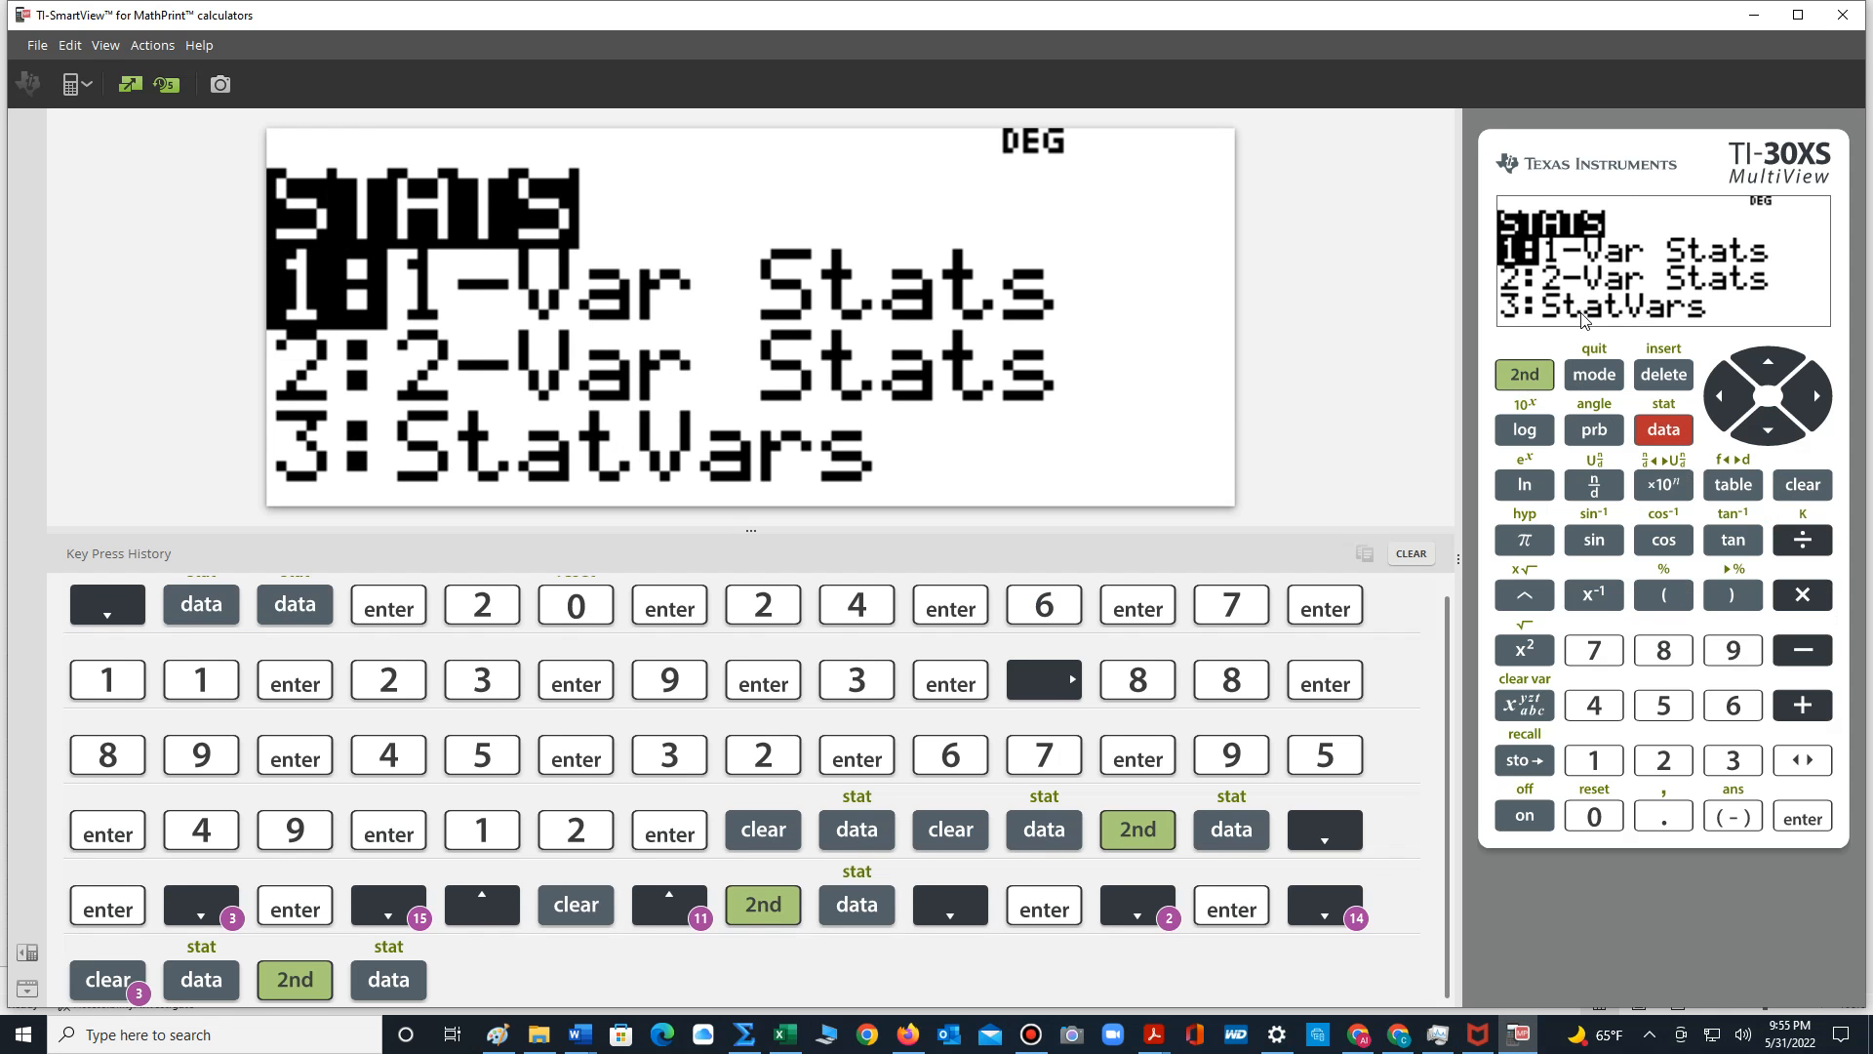
pyautogui.click(1767, 426)
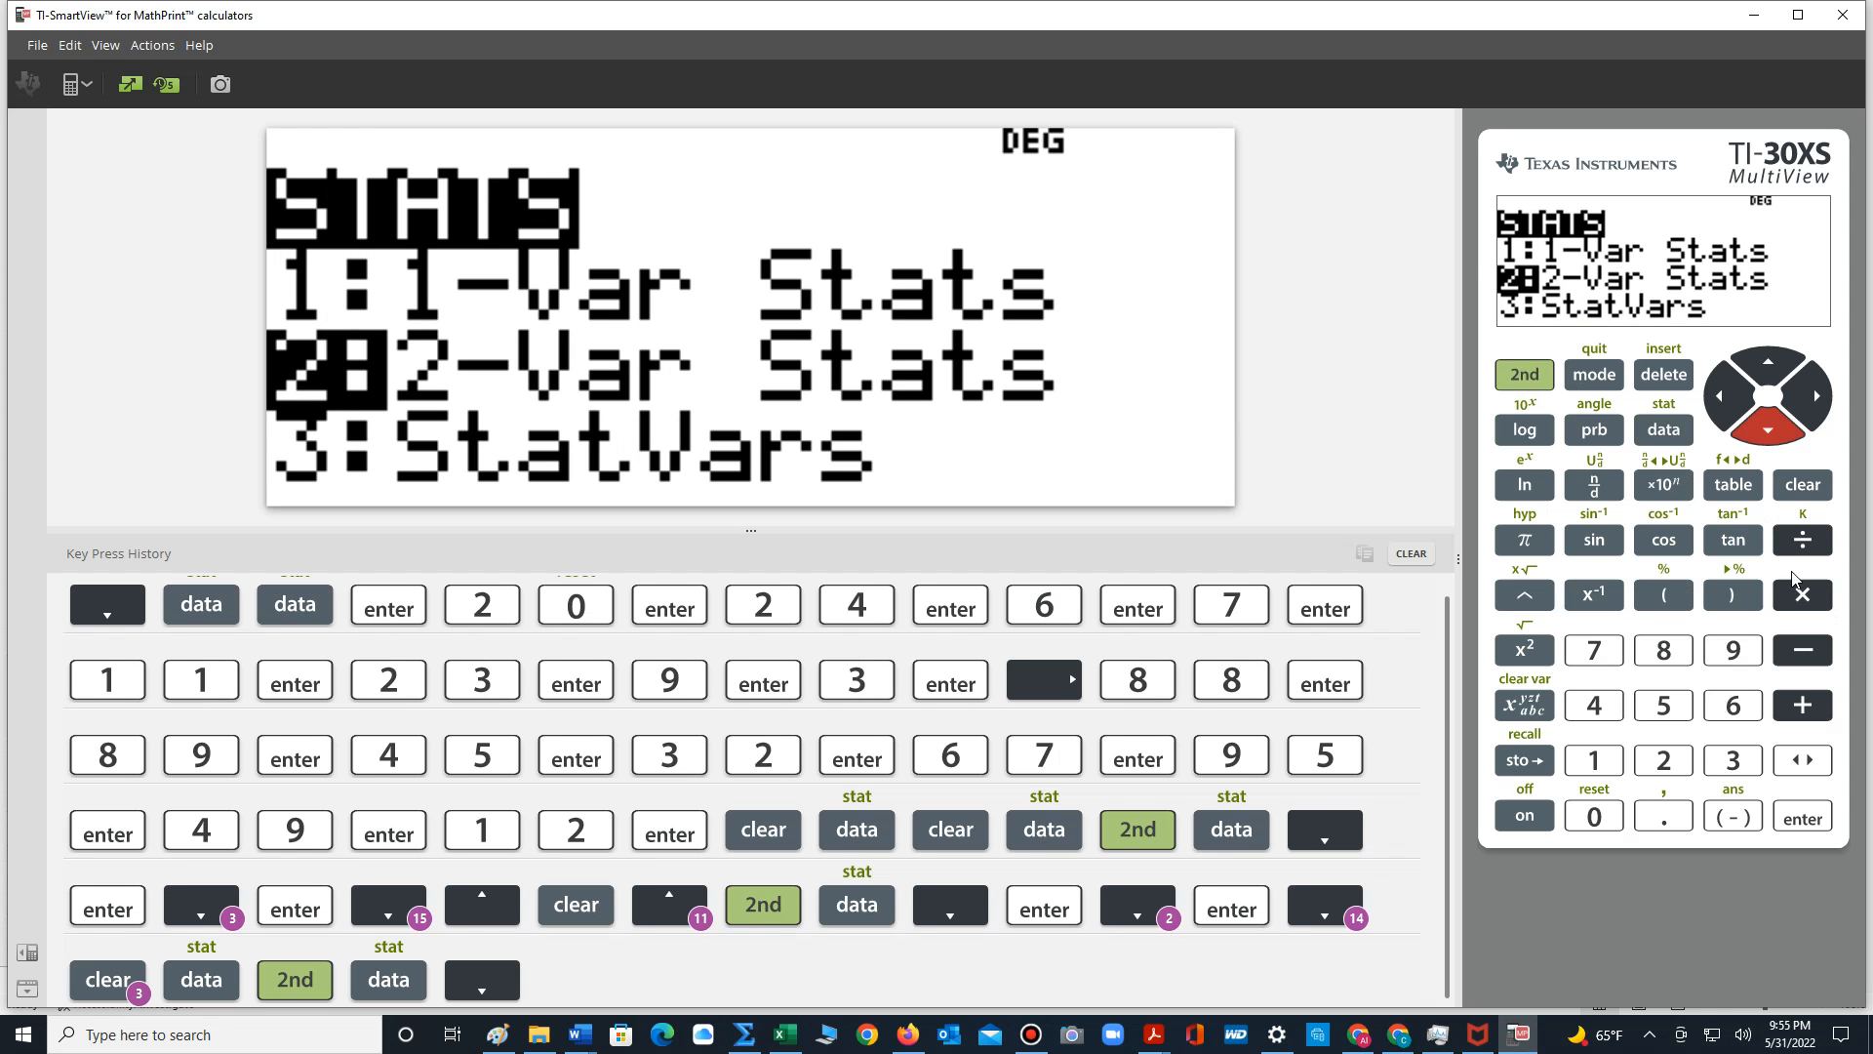
pyautogui.click(1803, 820)
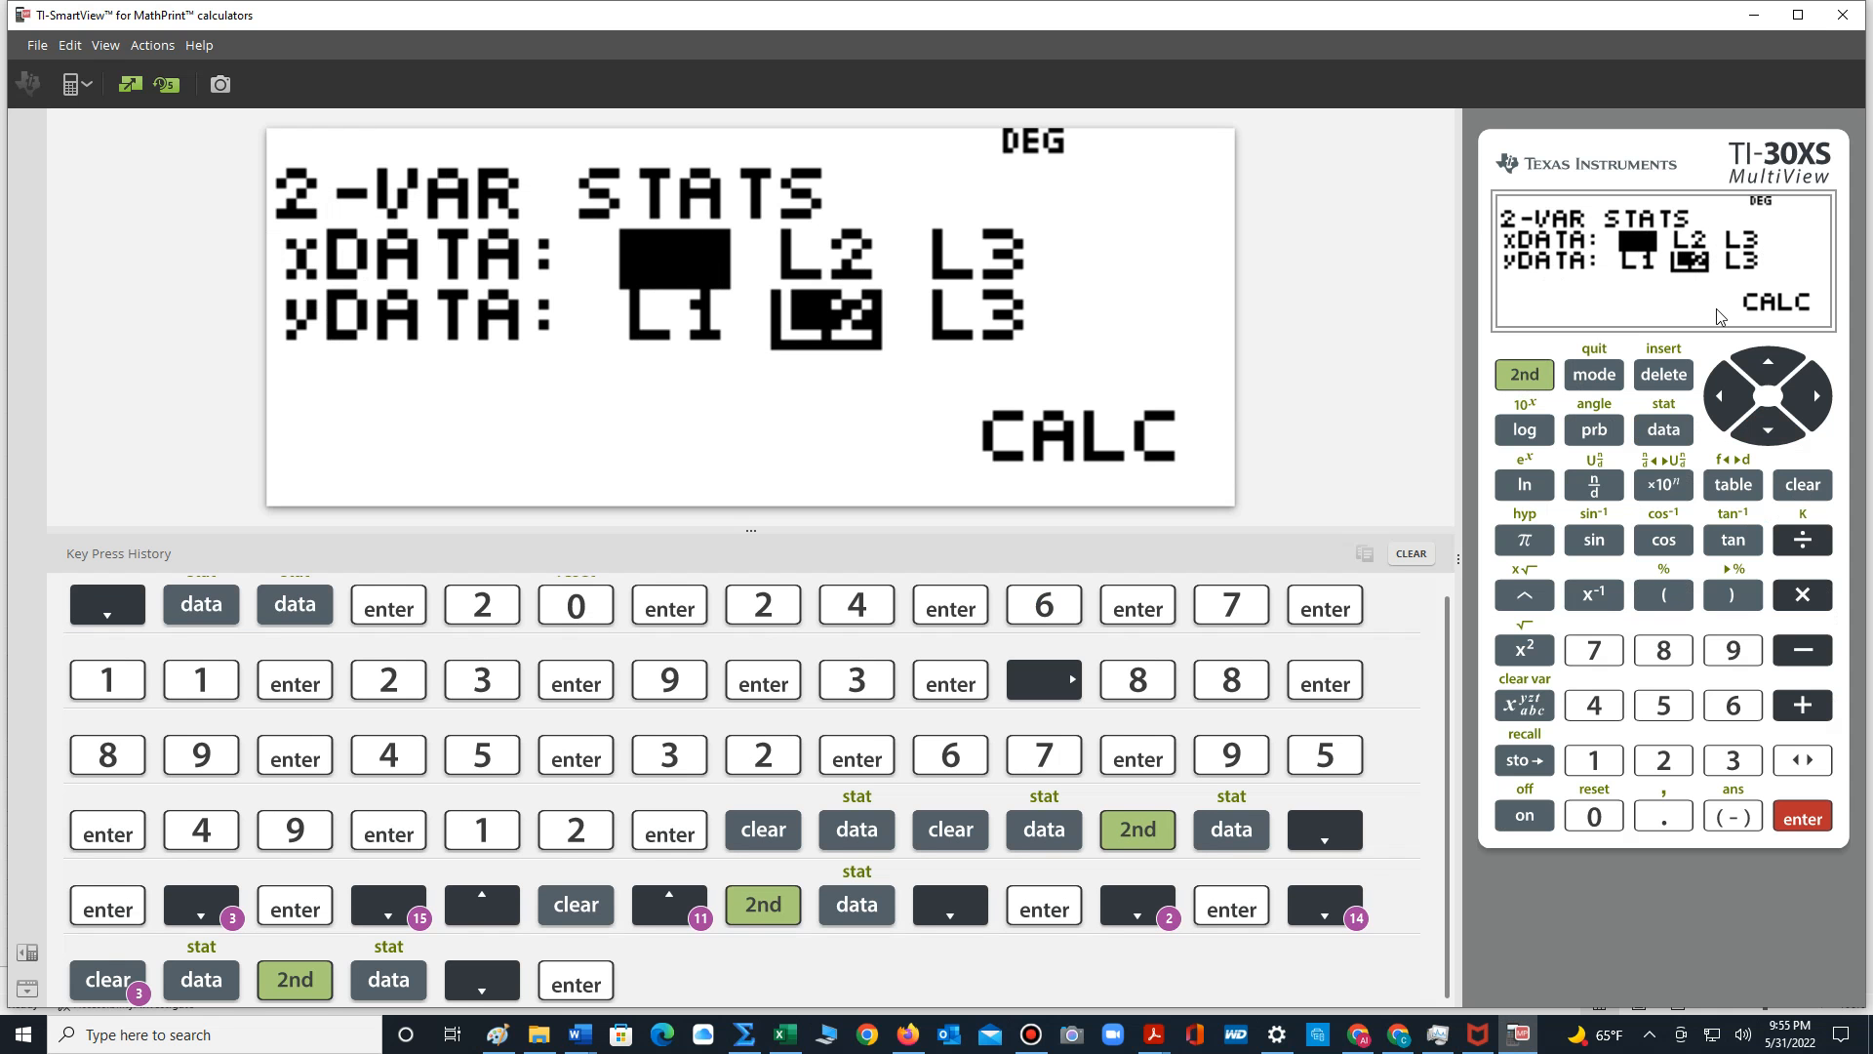
pyautogui.click(1762, 430)
pyautogui.click(1762, 431)
pyautogui.click(1803, 820)
pyautogui.click(1803, 819)
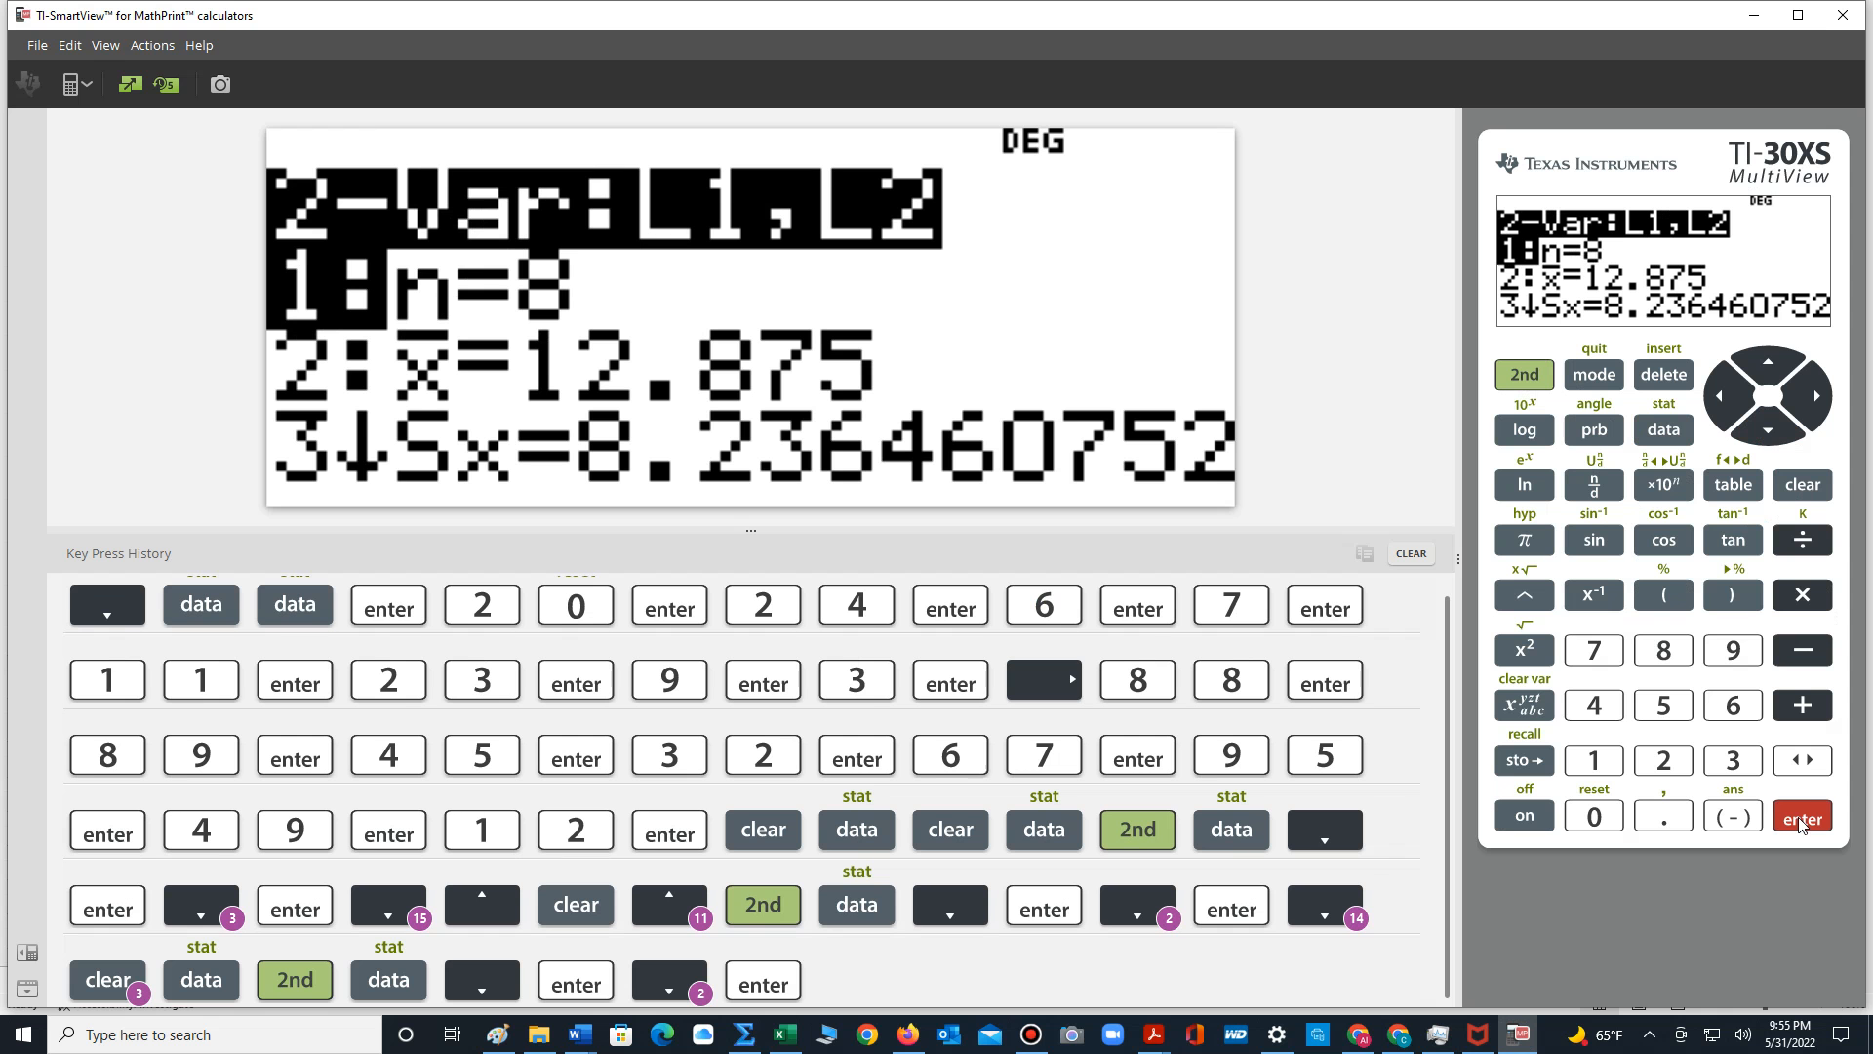
# - Examine the 2-Var statistics results down to the regression coefficients a and b and the correlation coefficient r
pyautogui.click(1776, 435)
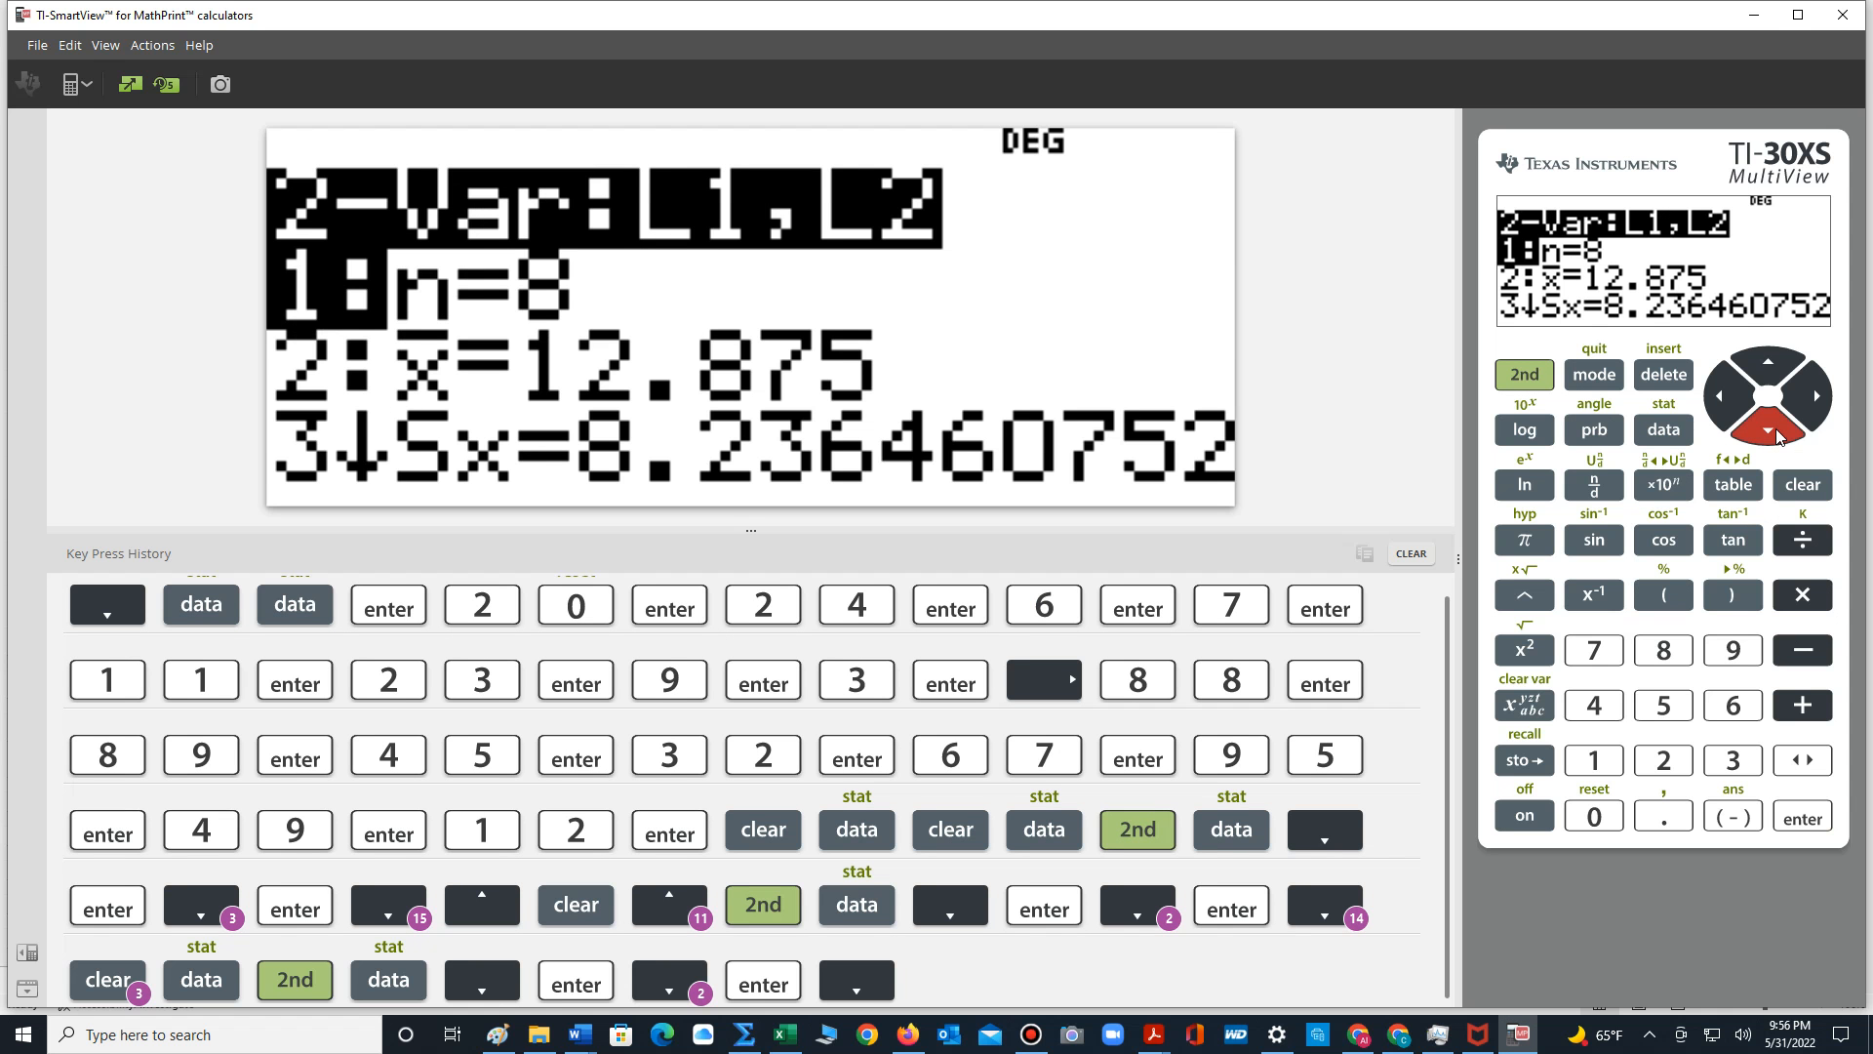
pyautogui.click(1776, 434)
pyautogui.click(1776, 434)
pyautogui.click(1776, 434)
pyautogui.click(1775, 434)
pyautogui.click(1775, 435)
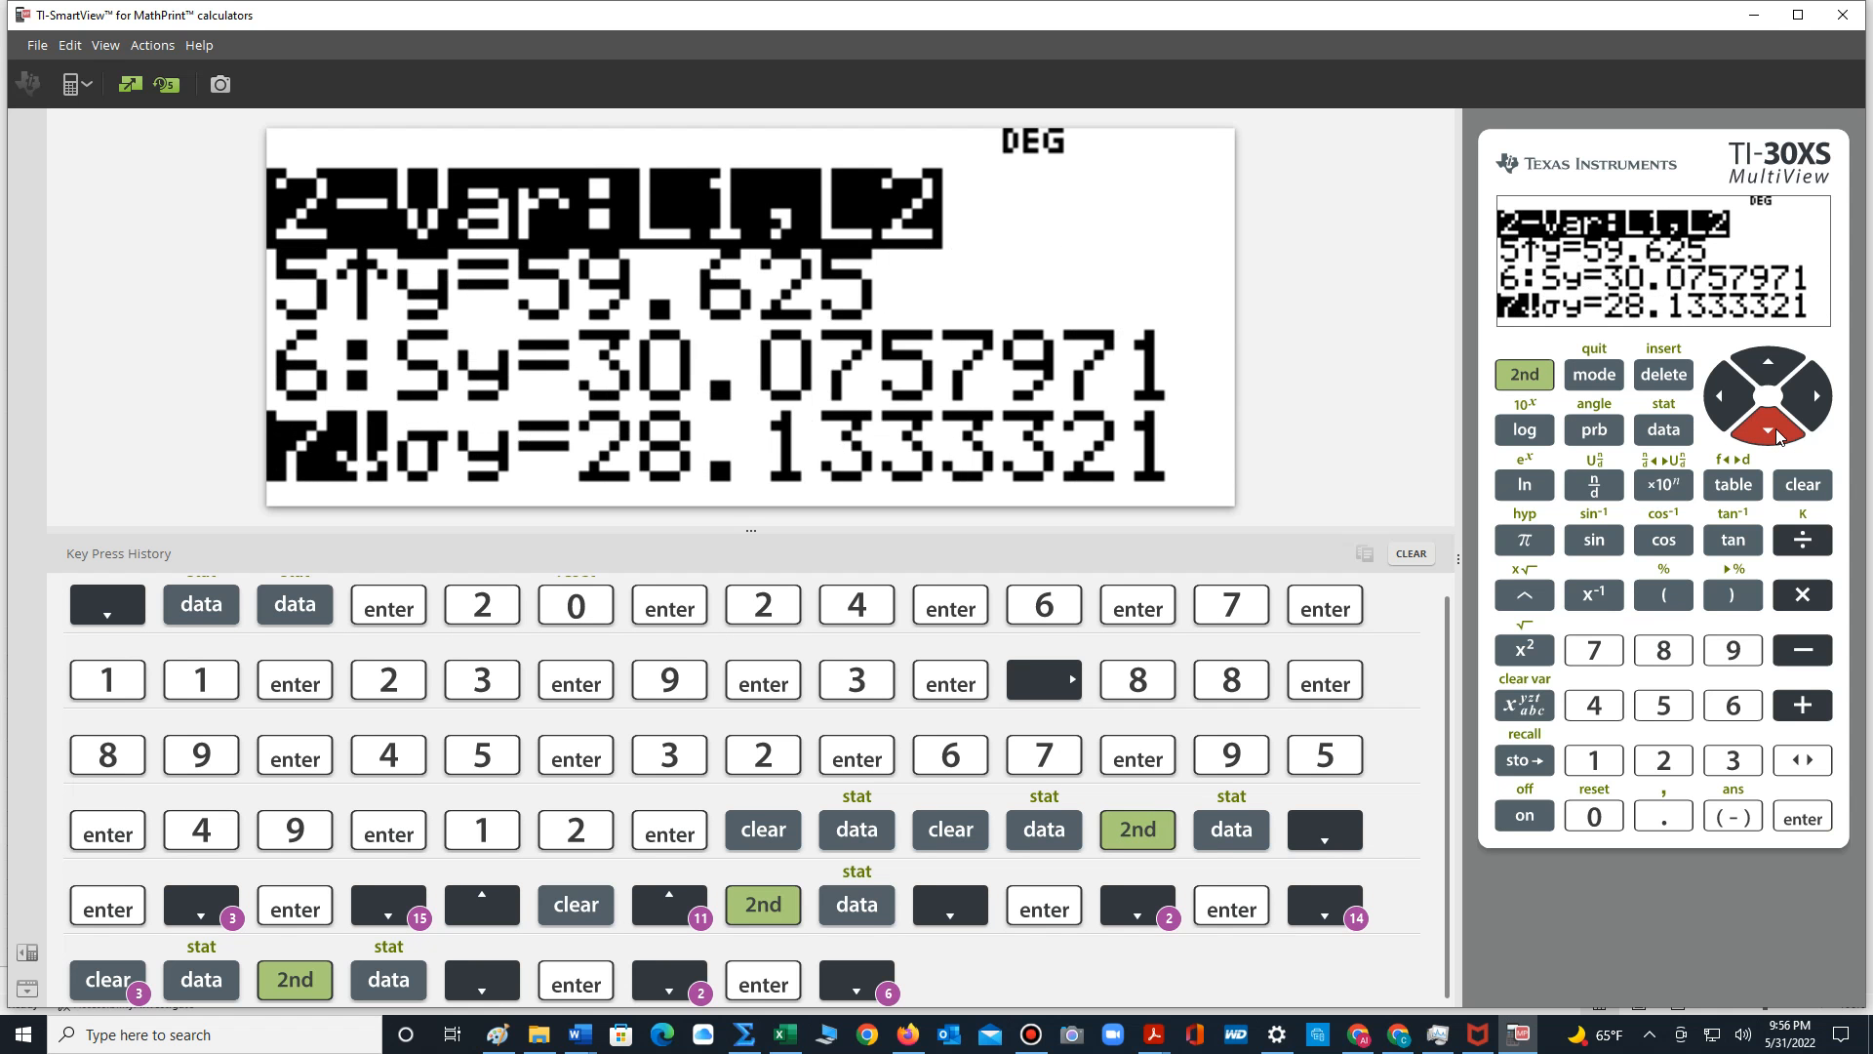
pyautogui.click(1777, 436)
pyautogui.click(1777, 436)
pyautogui.click(1777, 436)
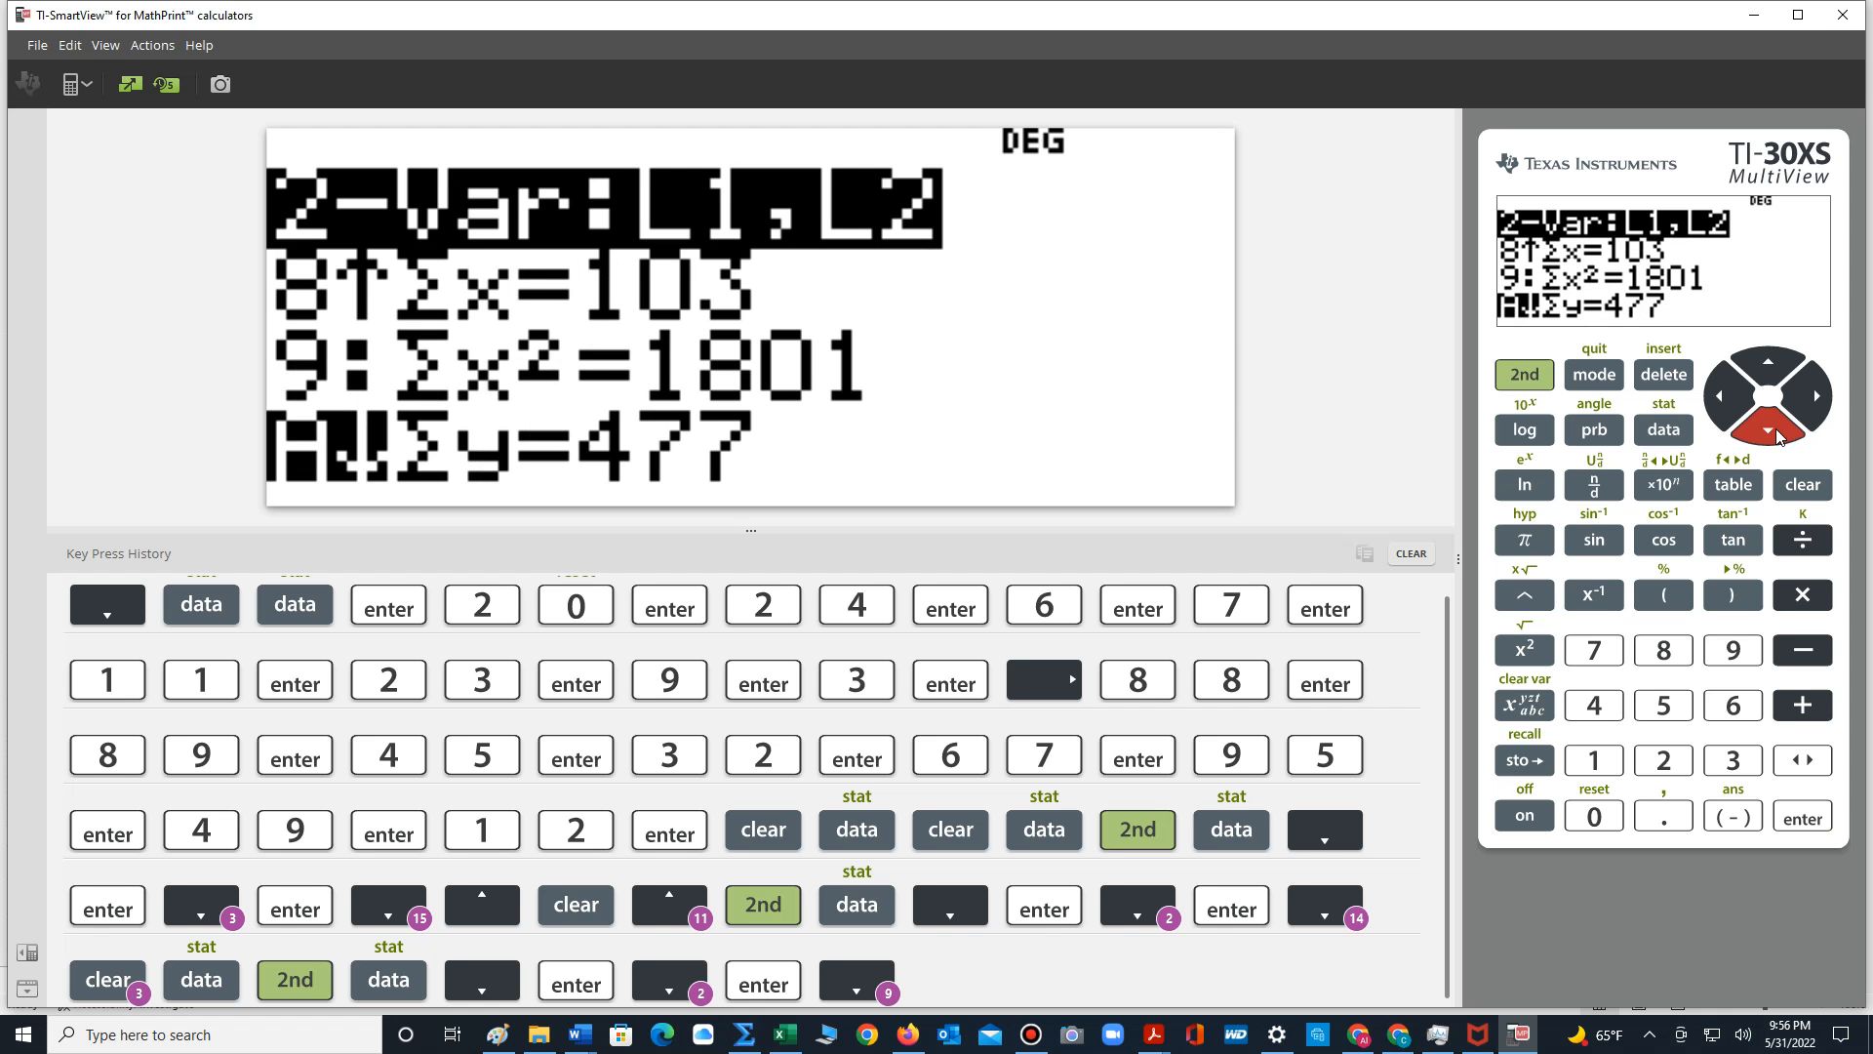
pyautogui.click(1777, 436)
pyautogui.click(1777, 436)
pyautogui.click(1777, 436)
pyautogui.click(1778, 436)
pyautogui.click(1777, 436)
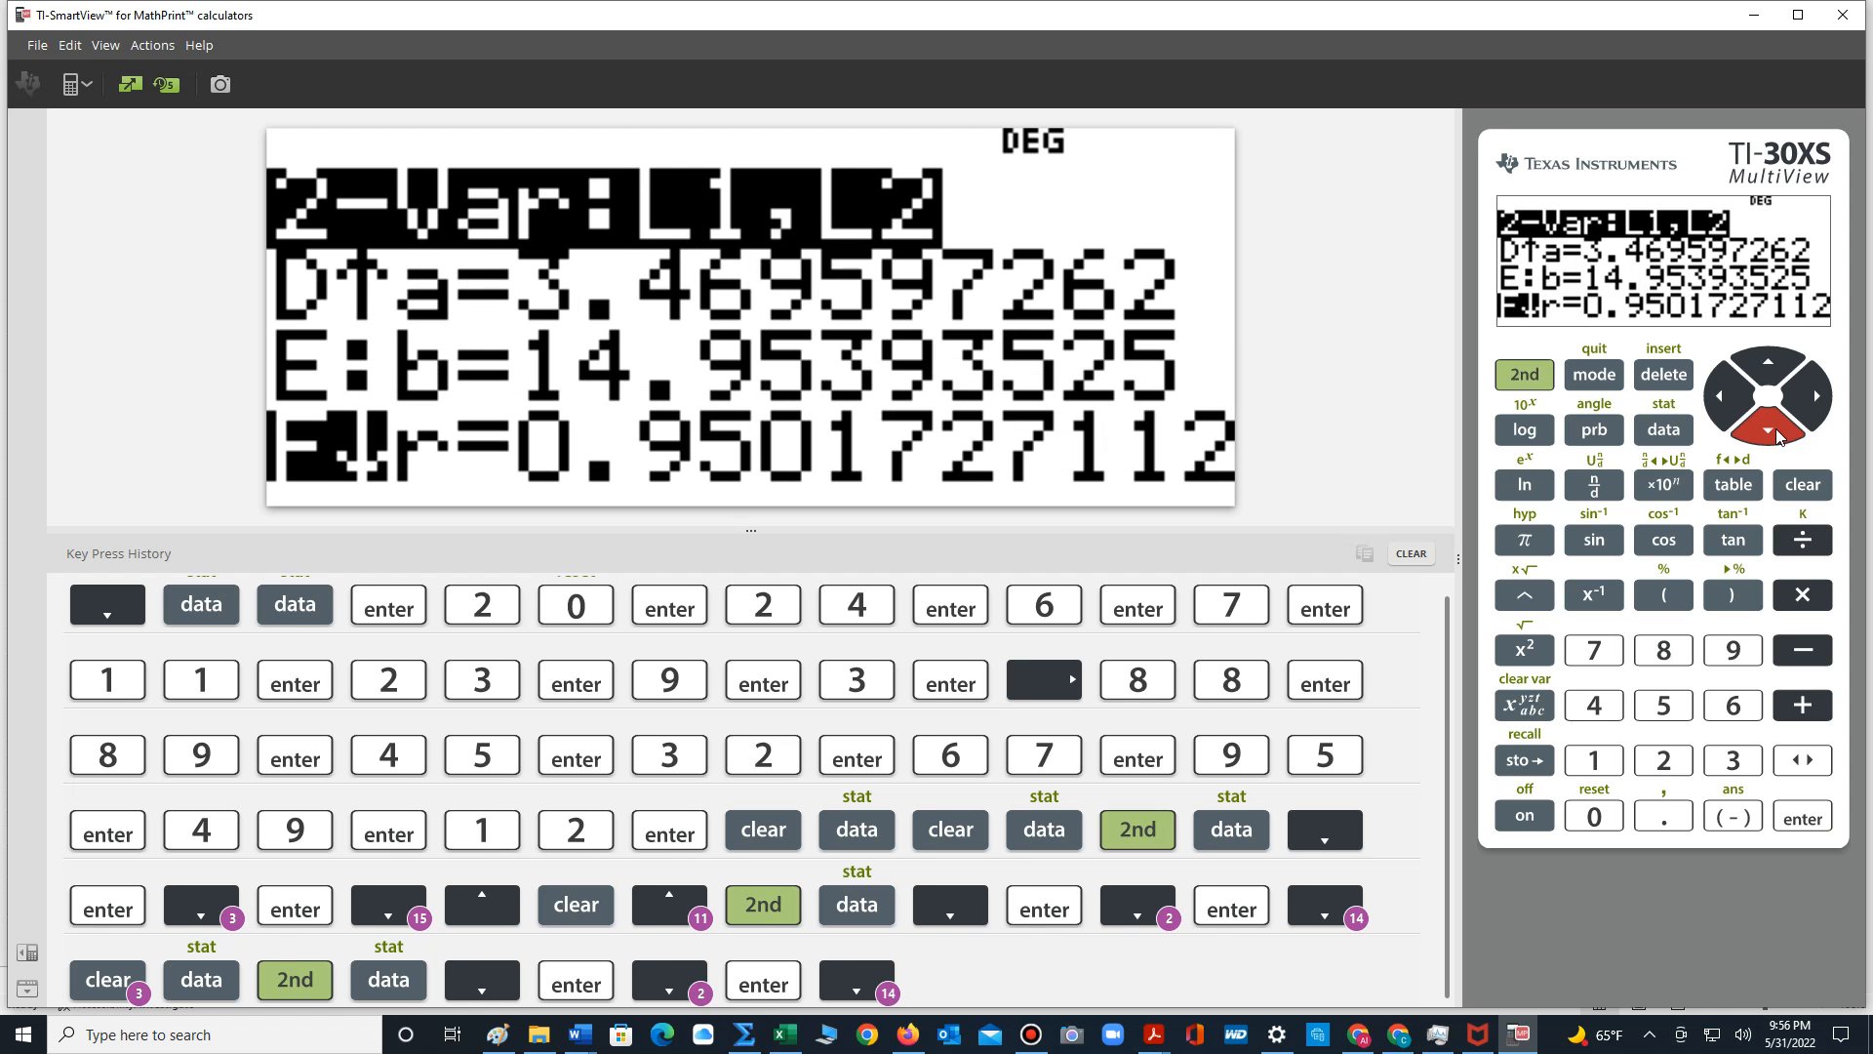
pyautogui.click(1762, 380)
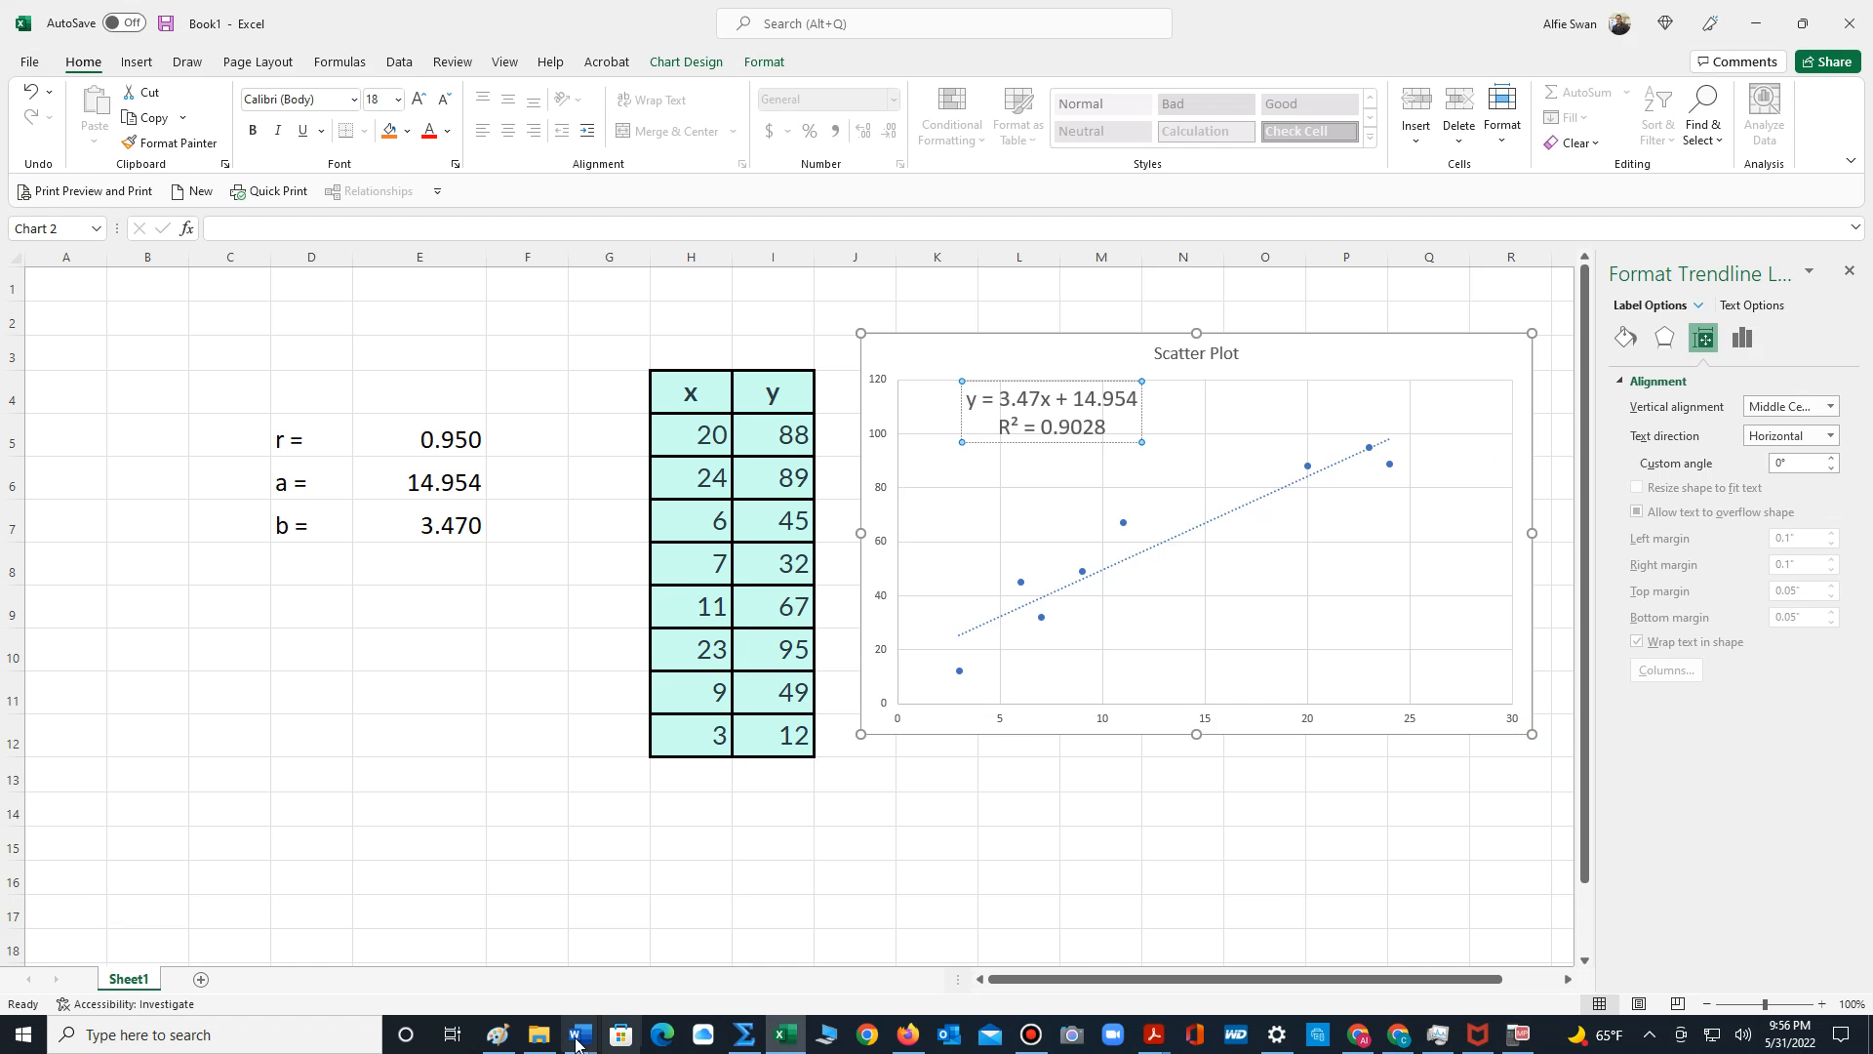
# - Switch to Document16 in Word and review the regression equation and the worked prediction for x = 15 hours
pyautogui.click(578, 1043)
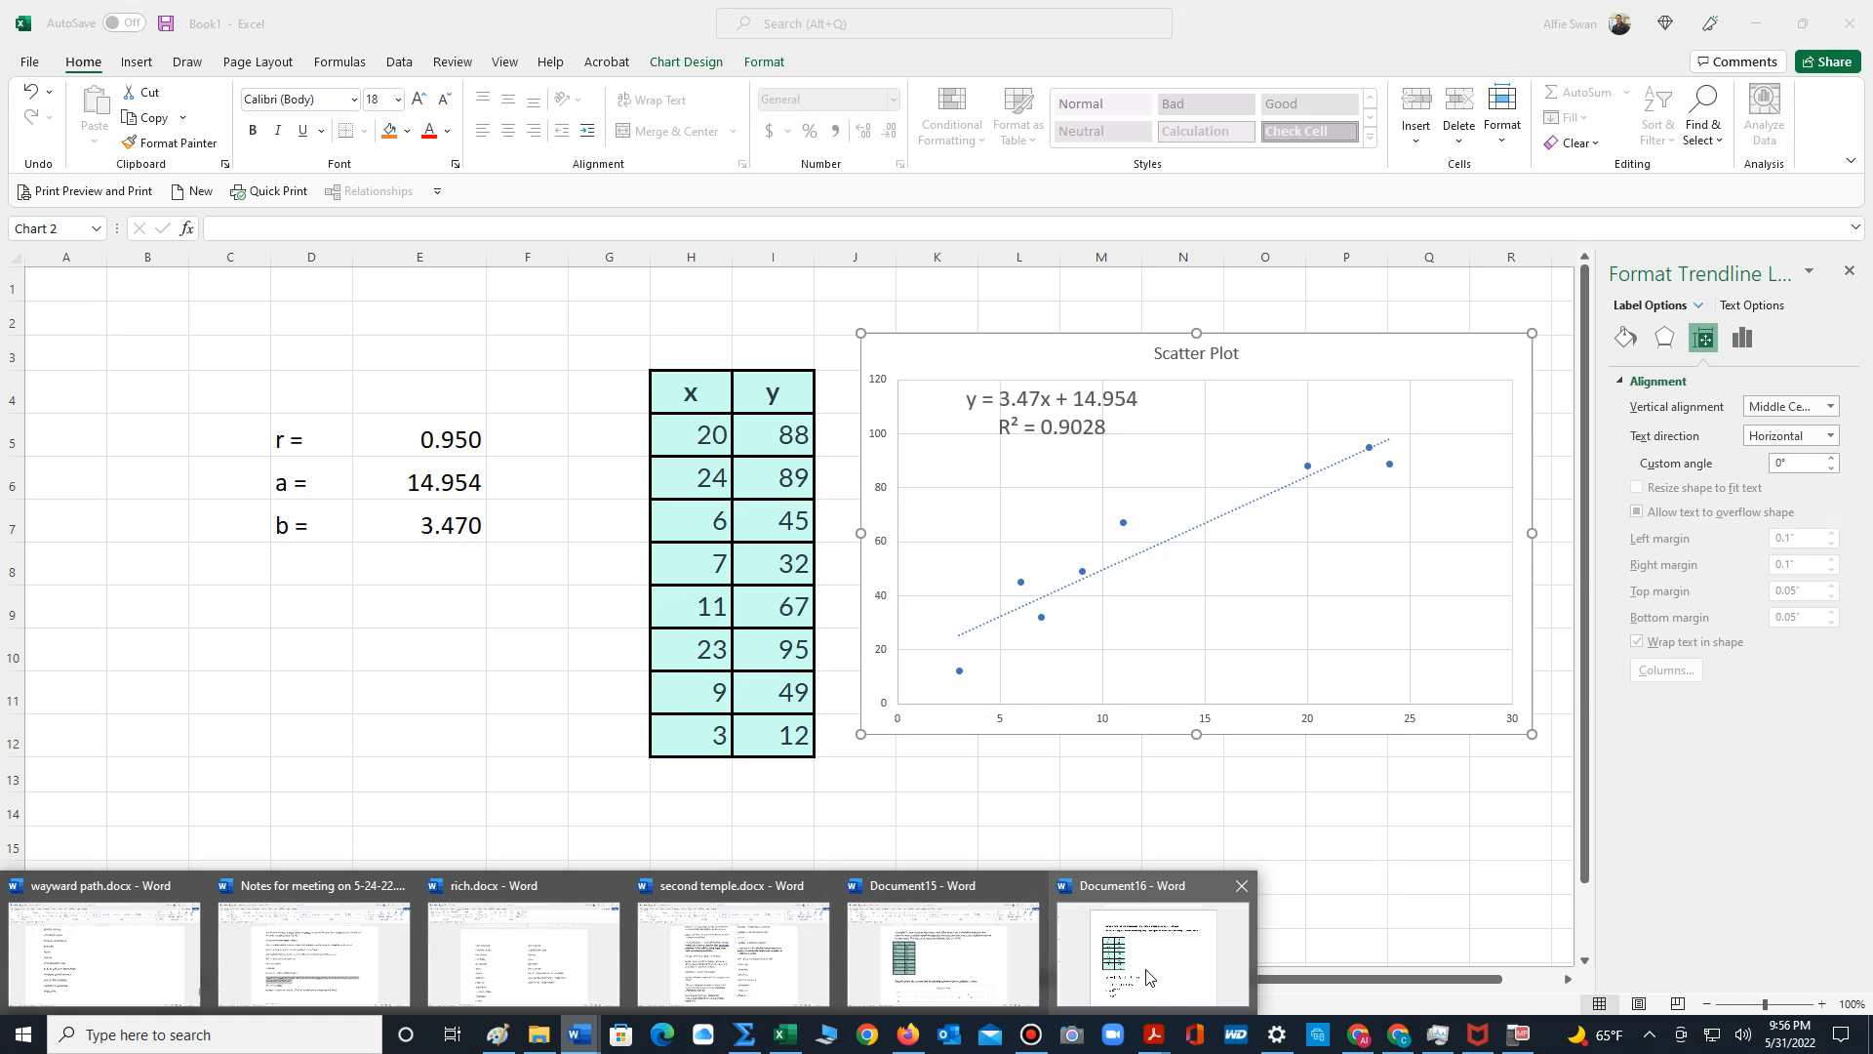
pyautogui.click(1147, 976)
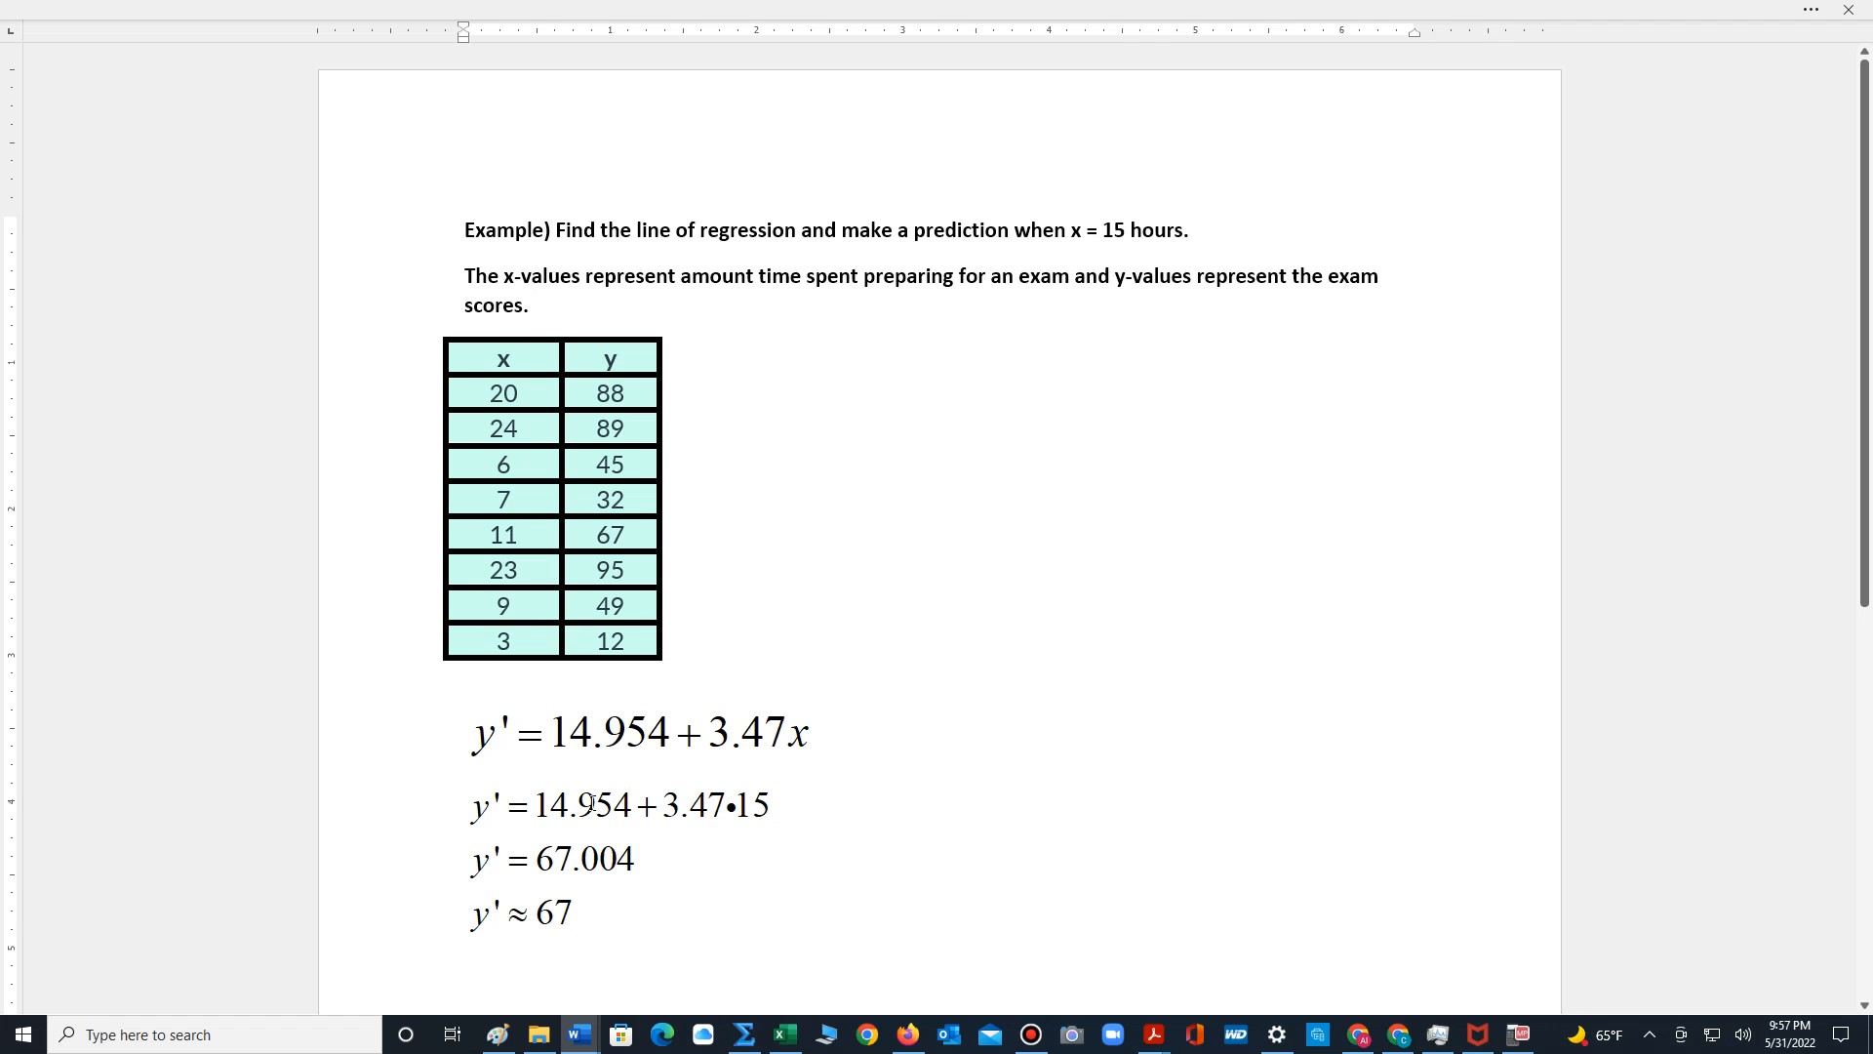
pyautogui.scroll(-1, 692, 911)
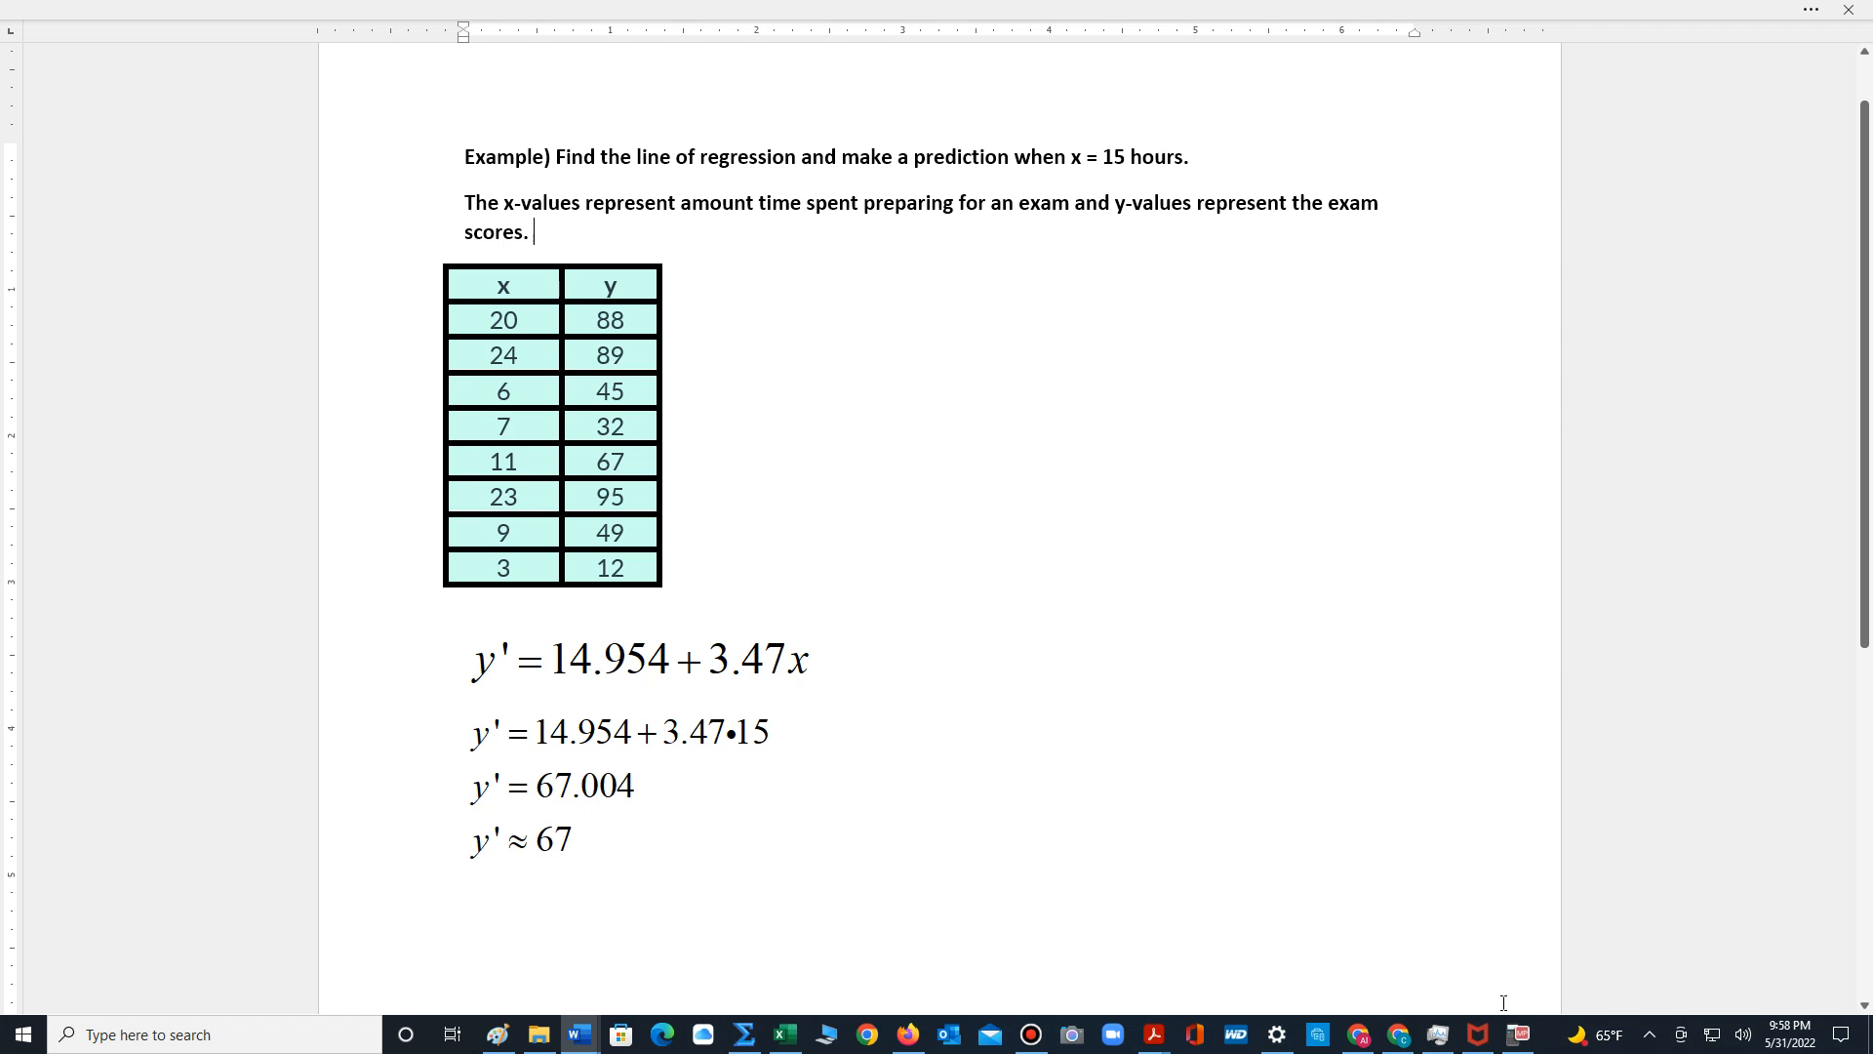
# - Switch back to the TI-SmartView calculator and evaluate the y' prediction function from the 2-Var results at 15, in the first L1 entry
pyautogui.click(1520, 1036)
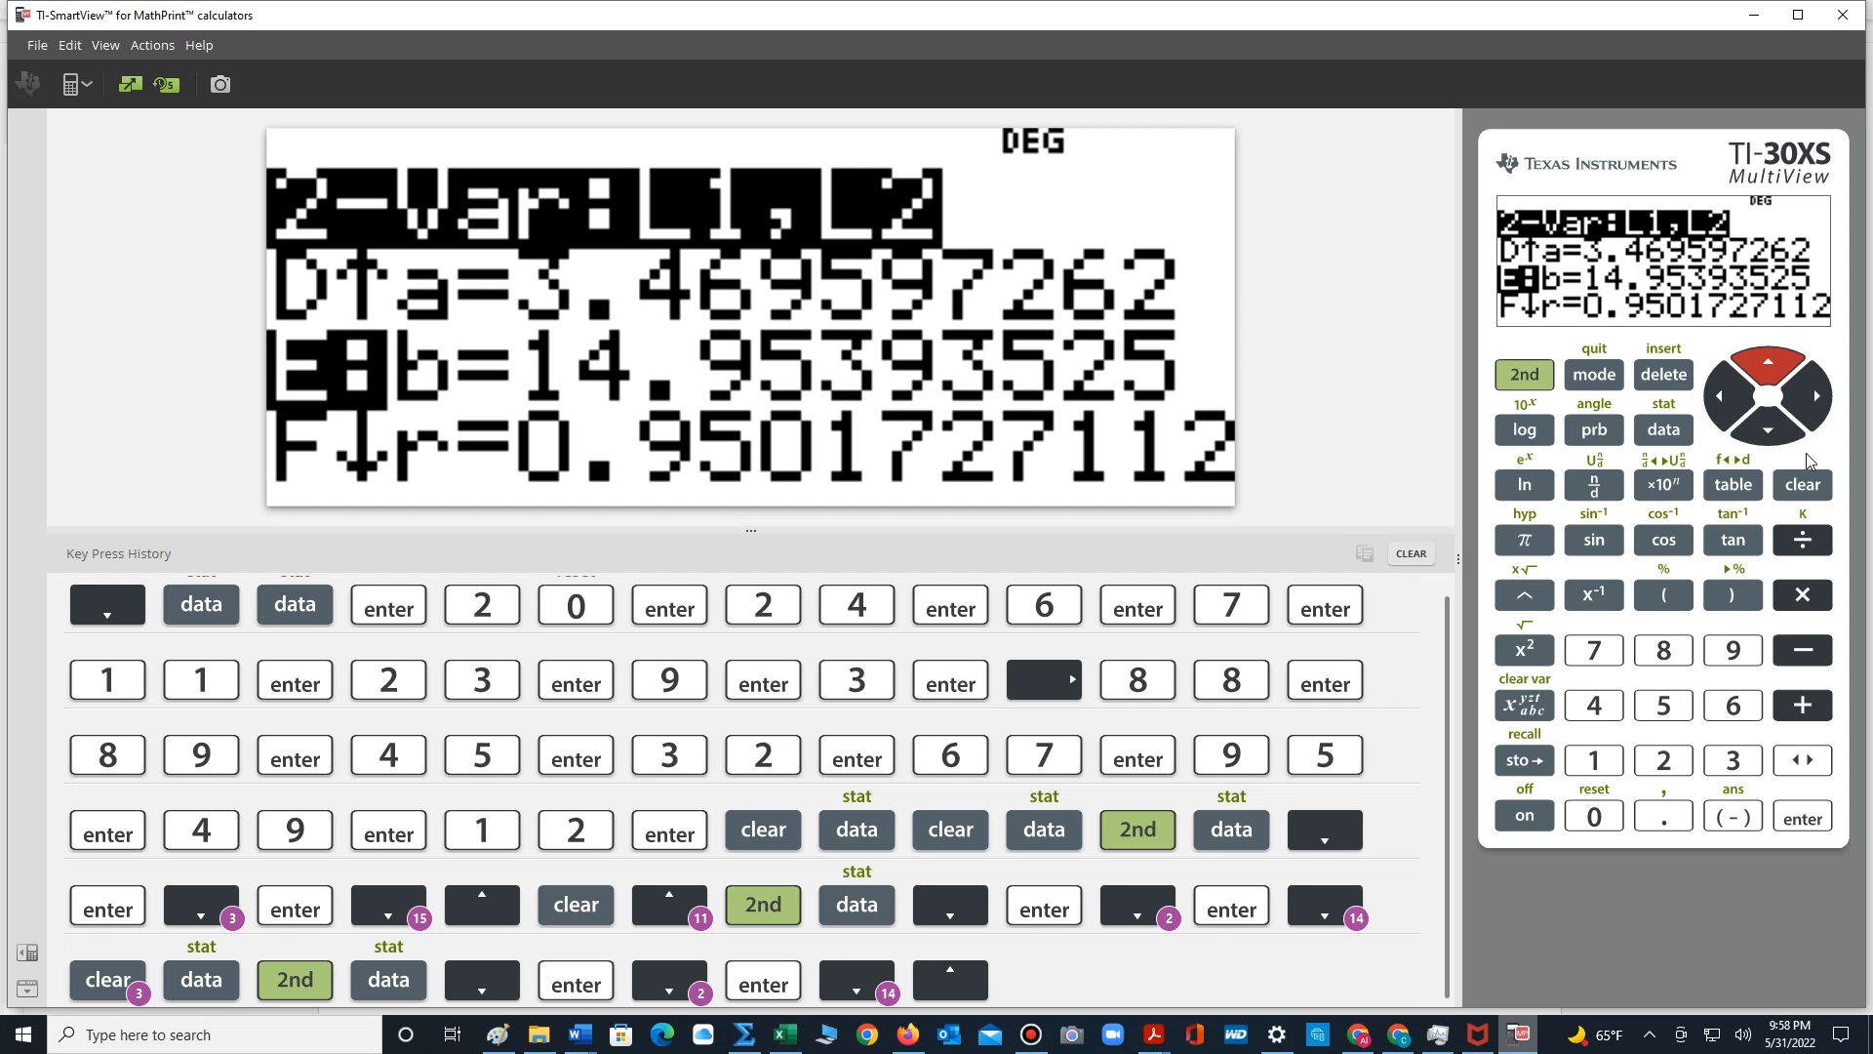
pyautogui.click(1768, 432)
pyautogui.click(1769, 432)
pyautogui.click(1768, 432)
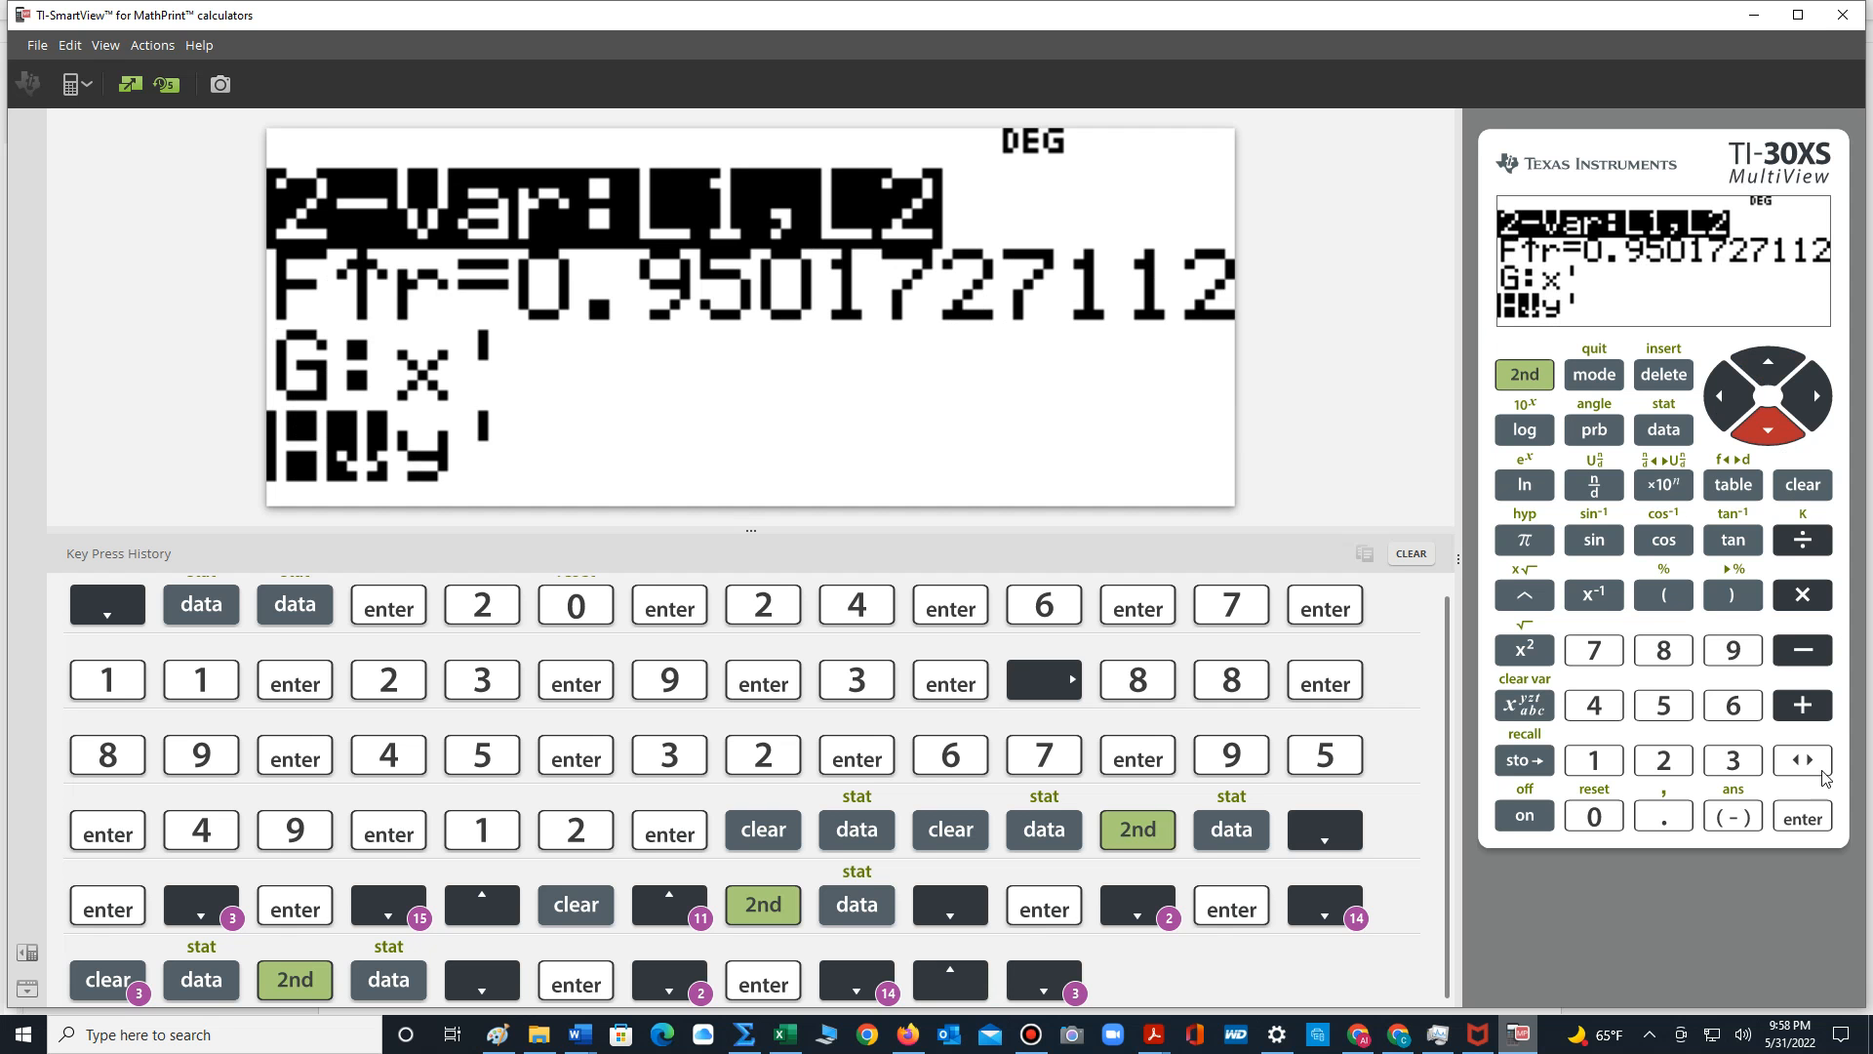
pyautogui.click(1803, 818)
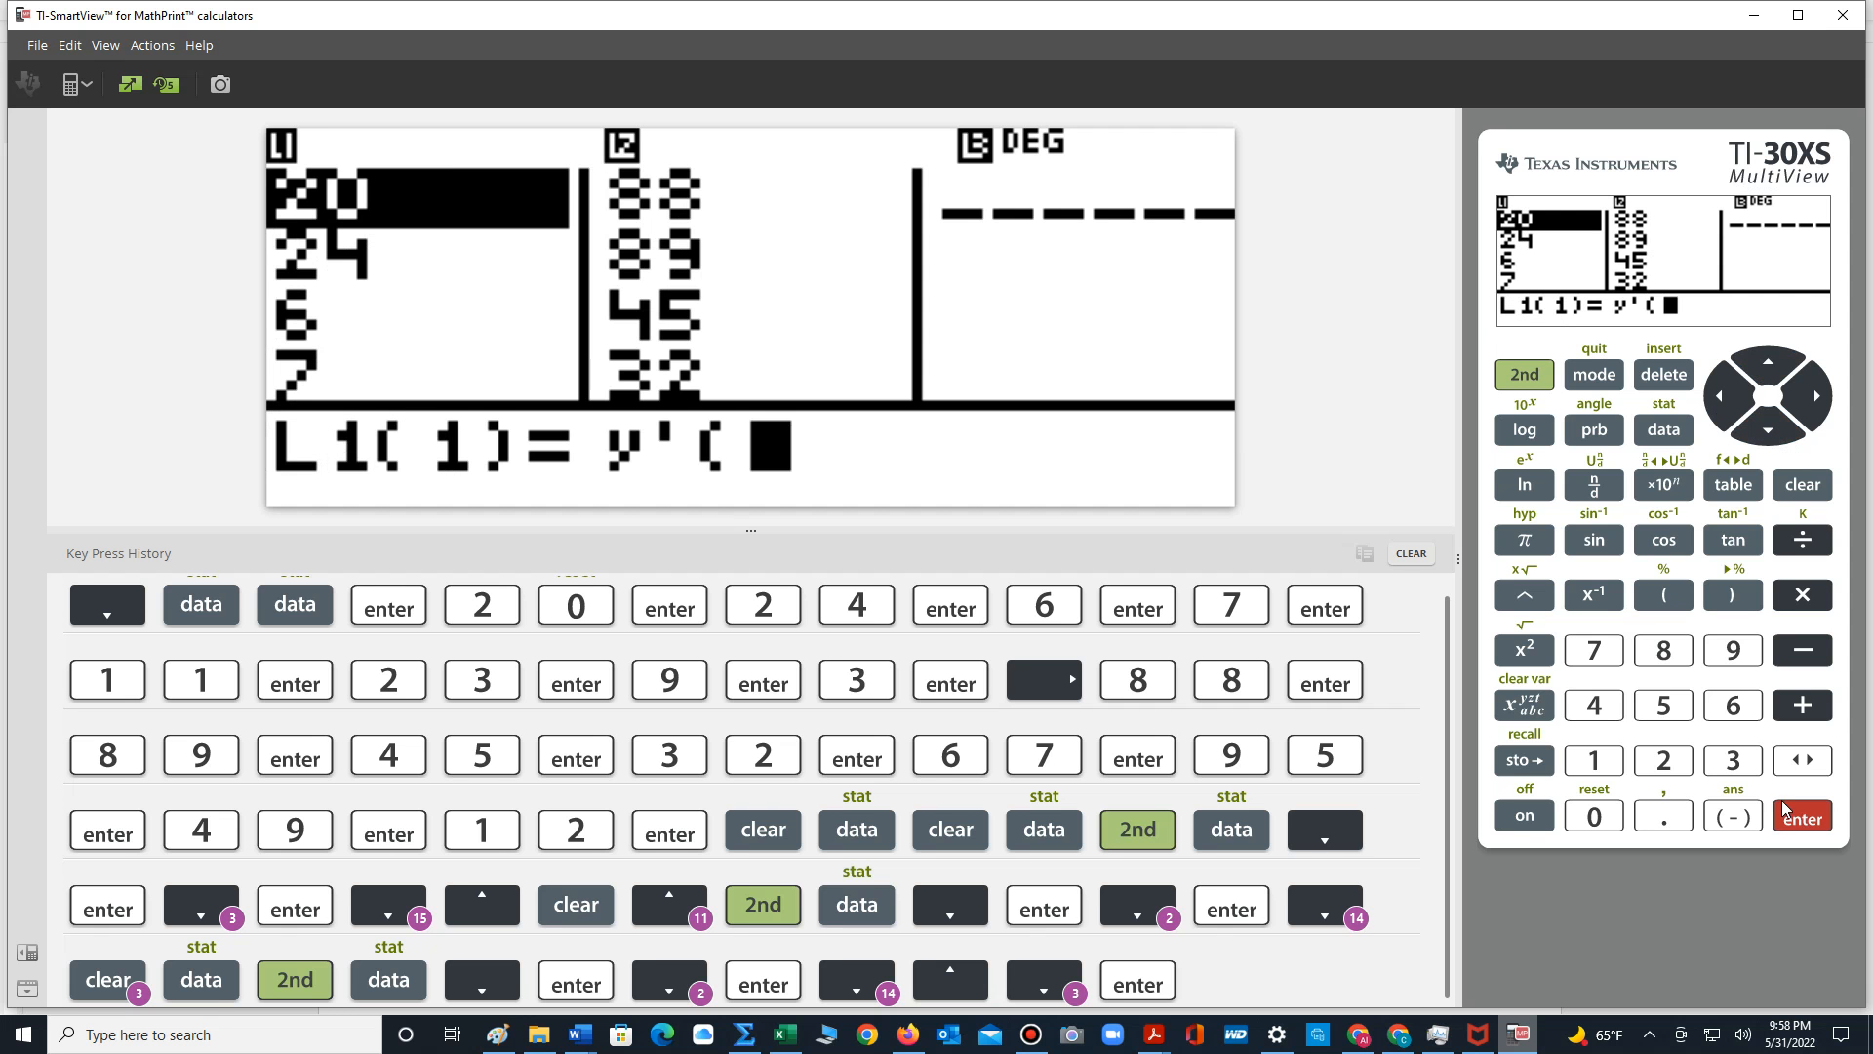
pyautogui.write('15)')
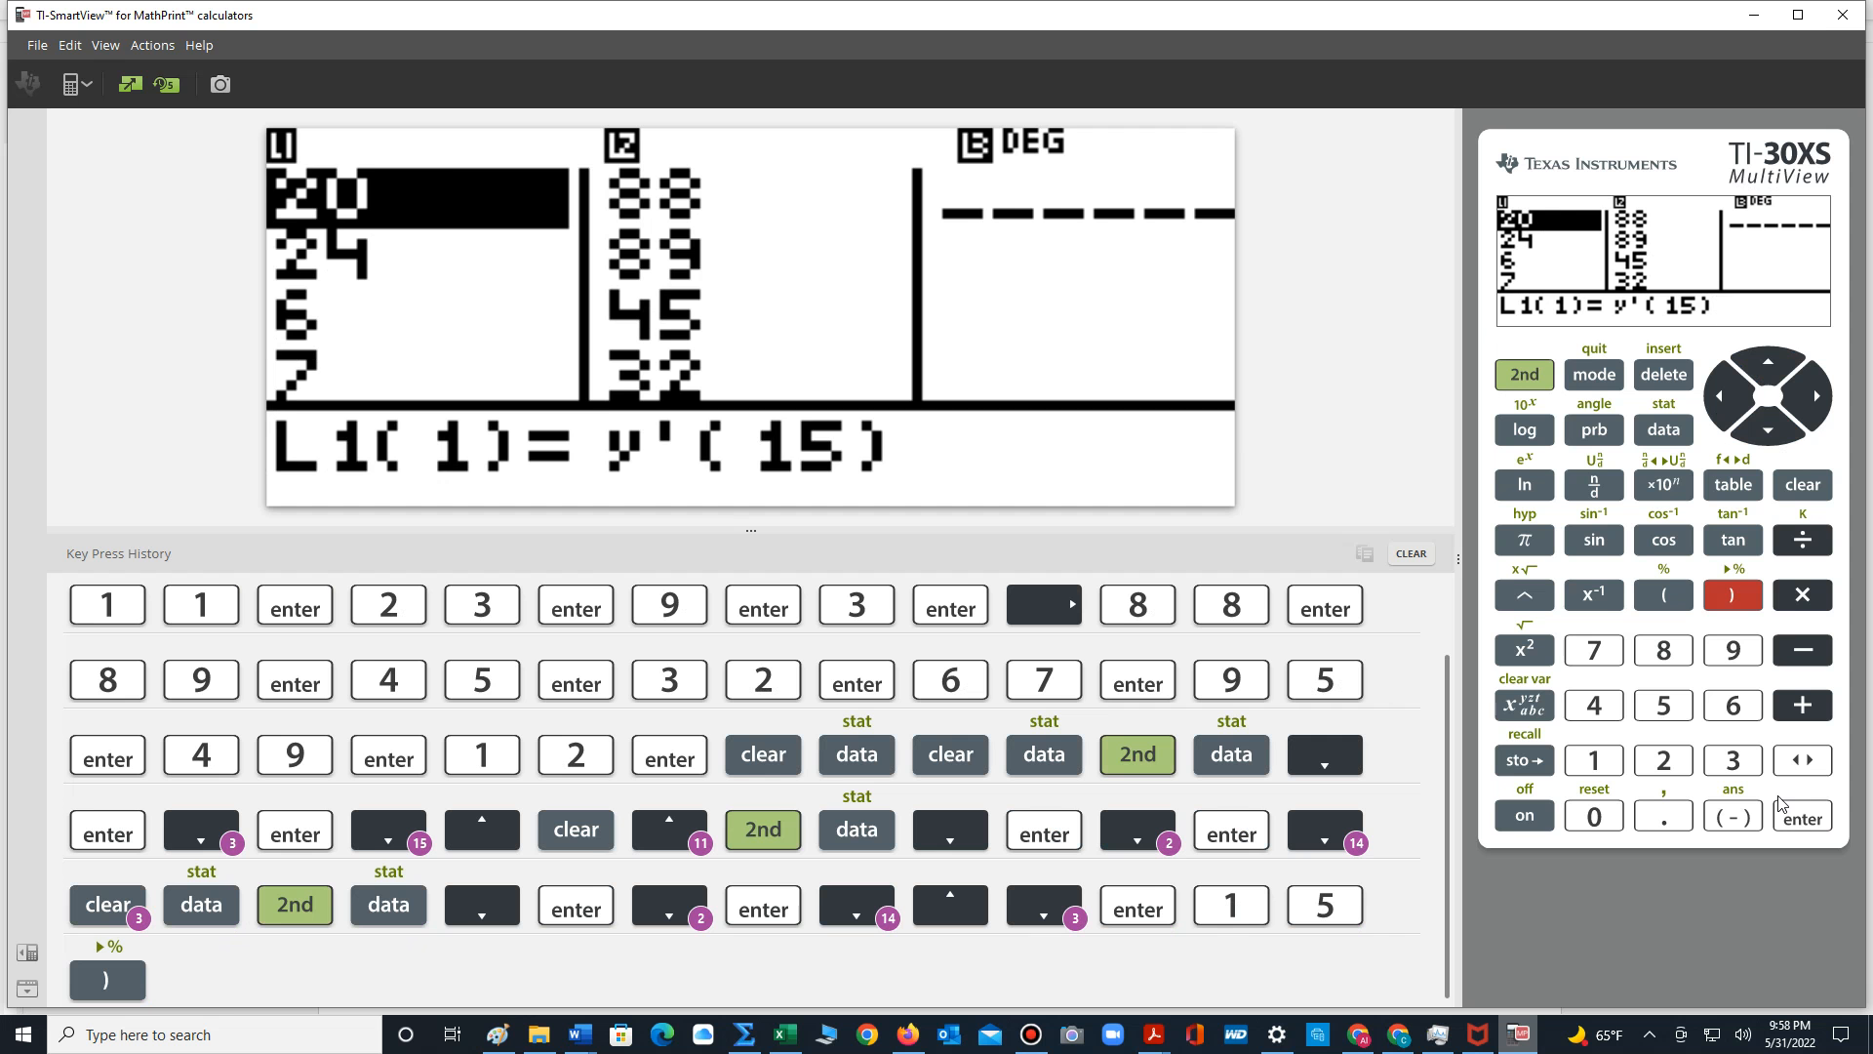
pyautogui.click(1801, 816)
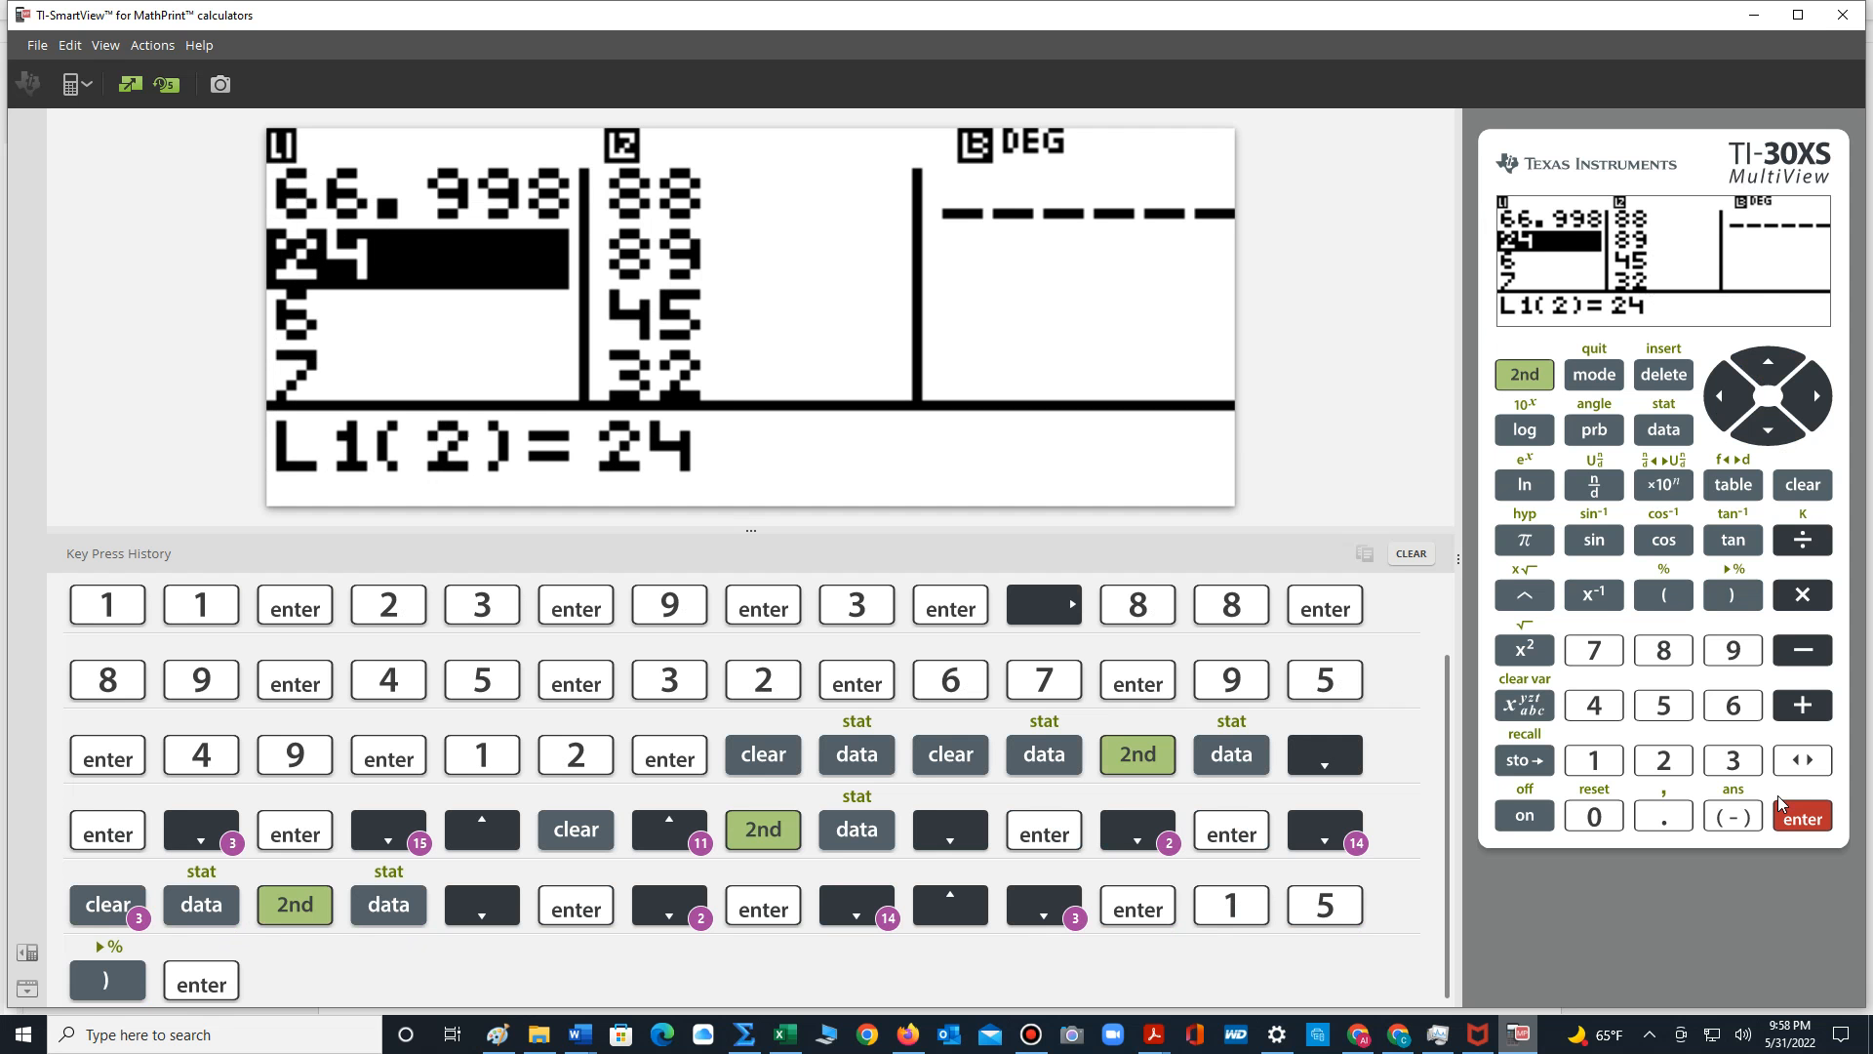